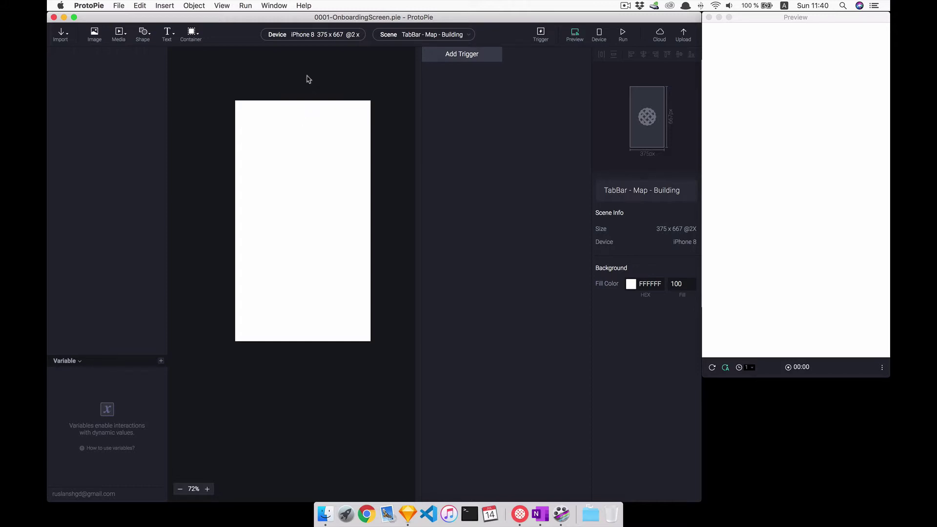
Step: Import the Sketch artboard 0403 - Map - Building into the scene
{"action": "left_click", "coordinate": [387, 34]}
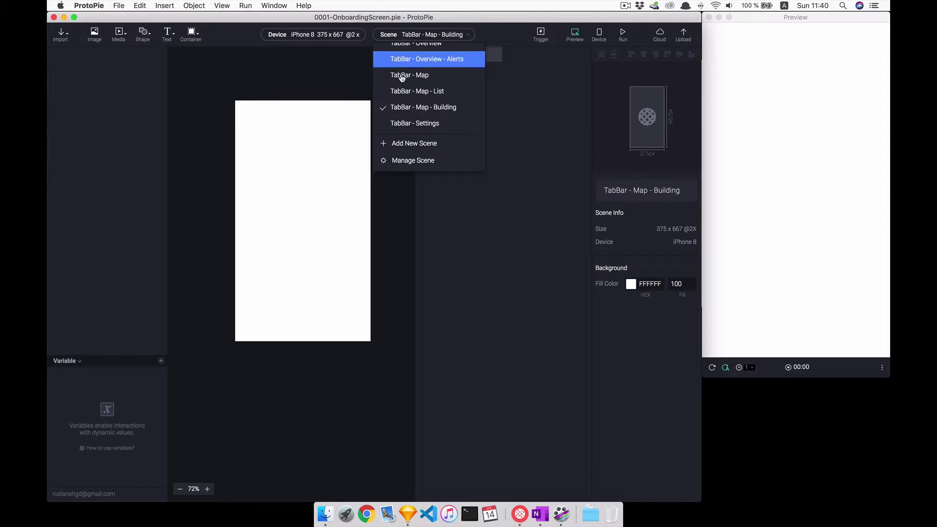
{"action": "left_click", "coordinate": [291, 174]}
{"action": "left_click", "coordinate": [65, 37]}
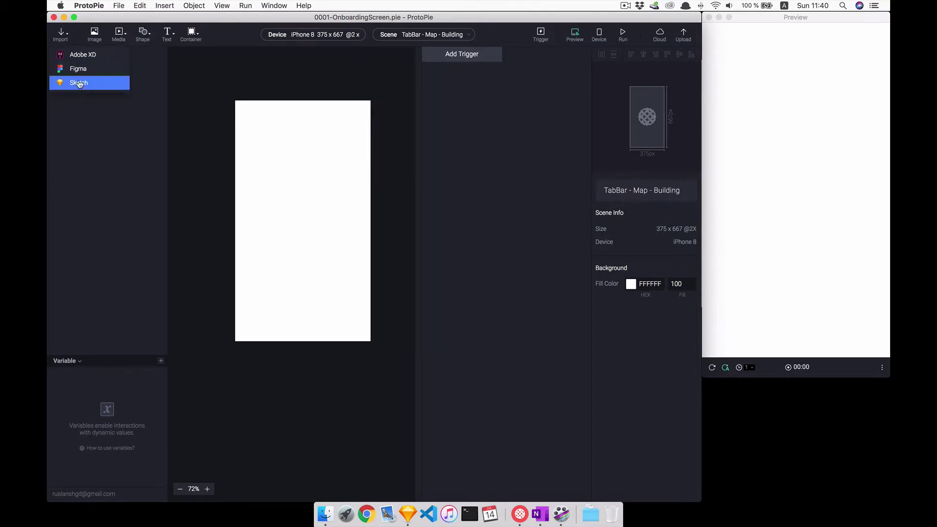
{"action": "left_click", "coordinate": [252, 91]}
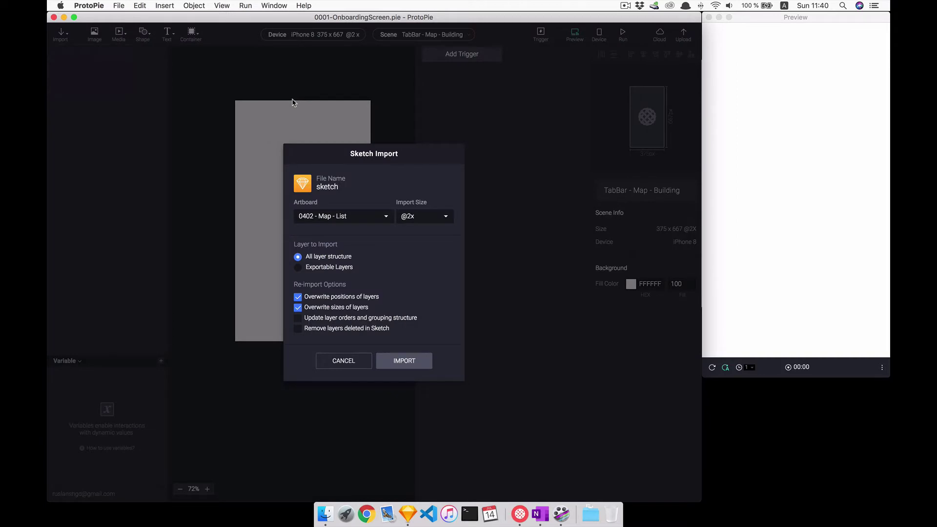
{"action": "left_click", "coordinate": [328, 216]}
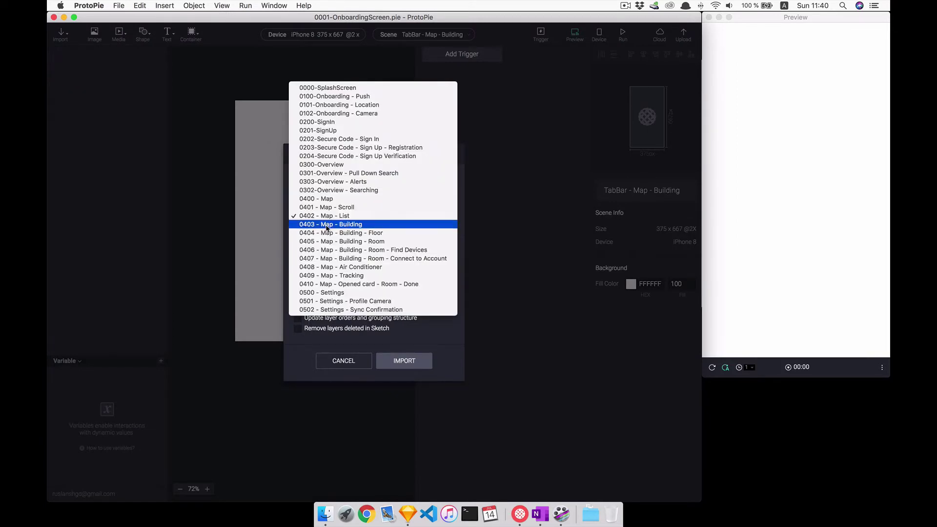
{"action": "left_click", "coordinate": [326, 224]}
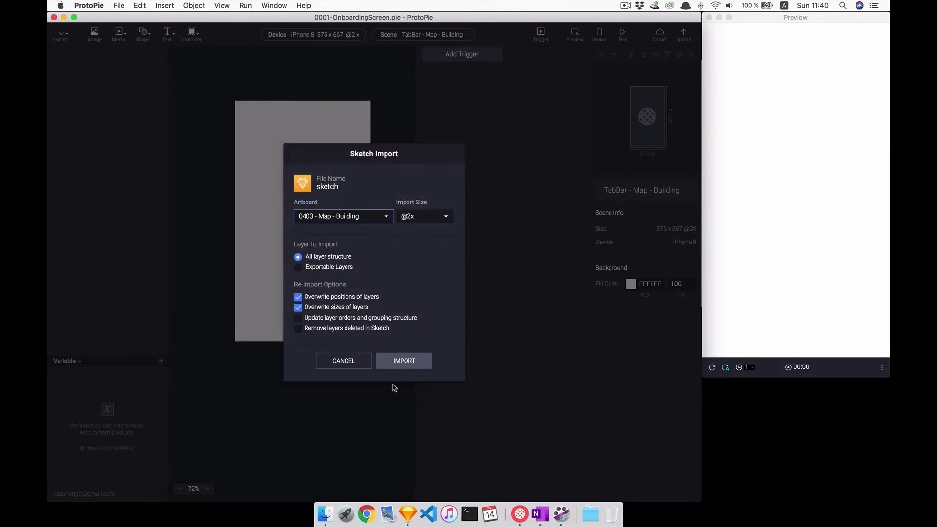
{"action": "left_click", "coordinate": [407, 362]}
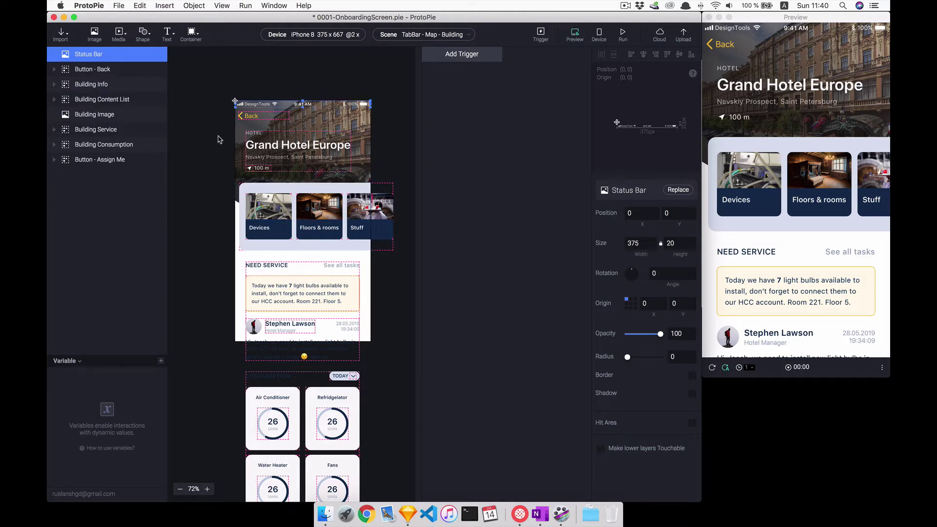
Step: Give Button - Back Tap, Touch Down and Touch Up triggers
{"action": "left_click", "coordinate": [256, 119]}
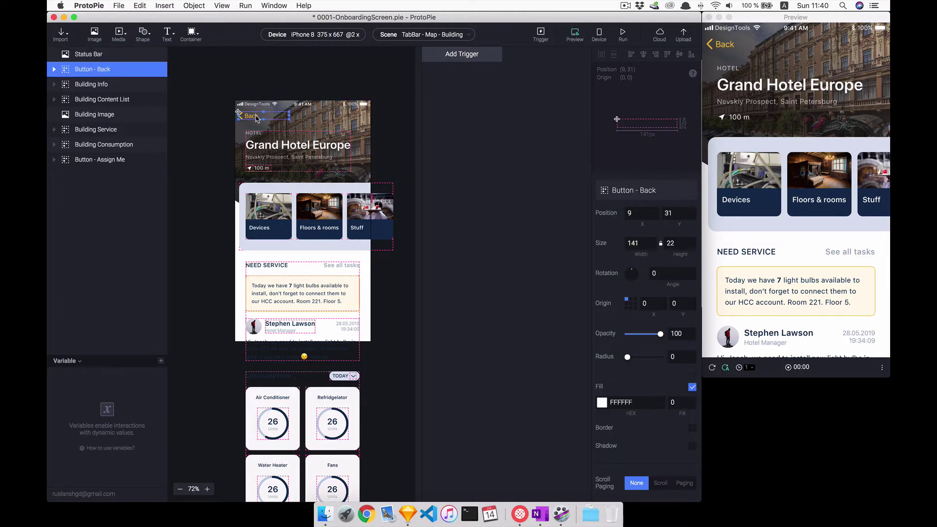
{"action": "left_click", "coordinate": [434, 58]}
{"action": "left_click", "coordinate": [439, 80]}
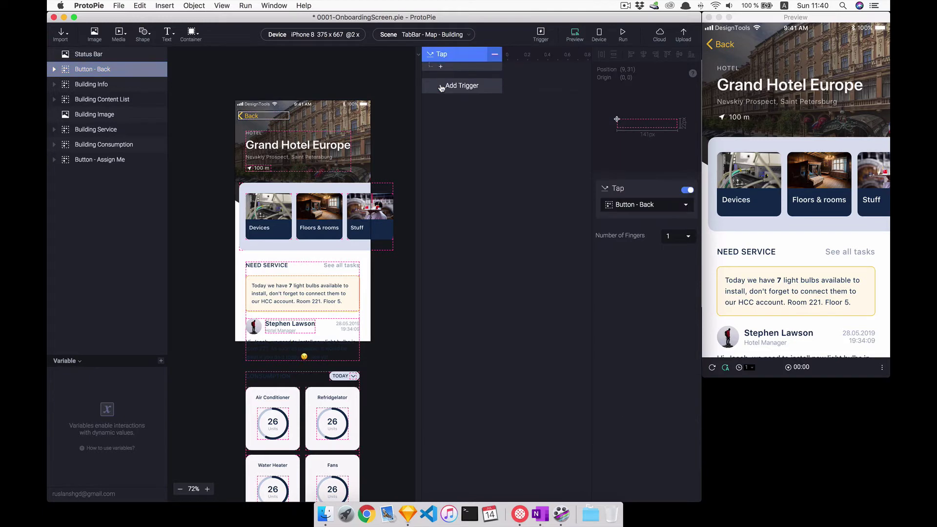
{"action": "left_click", "coordinate": [444, 141]}
{"action": "left_click", "coordinate": [454, 115]}
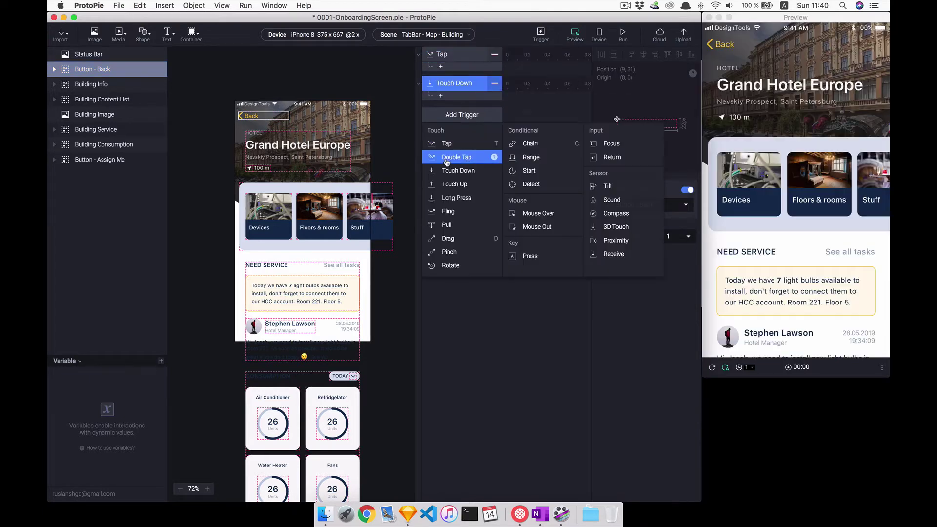
{"action": "left_click", "coordinate": [443, 185]}
Step: Add Opacity responses: 50 under Touch Down and 73 under Touch Up
{"action": "left_click", "coordinate": [440, 125]}
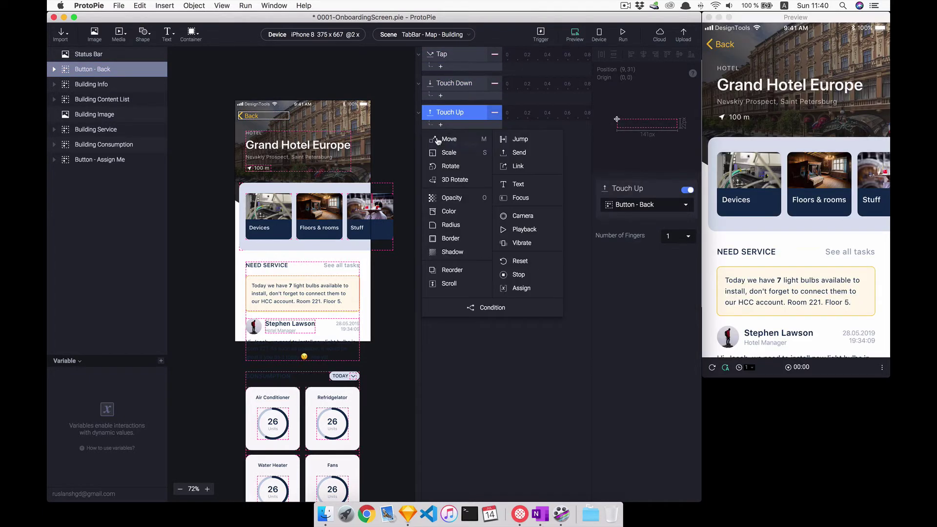
{"action": "left_click", "coordinate": [450, 197]}
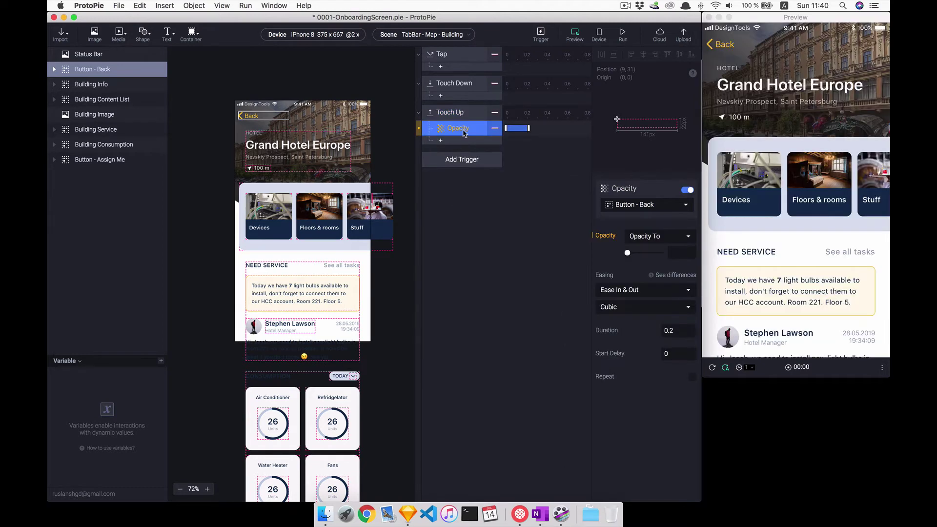
{"action": "key", "text": "super+c"}
{"action": "left_click", "coordinate": [463, 84]}
{"action": "key", "text": "super+v"}
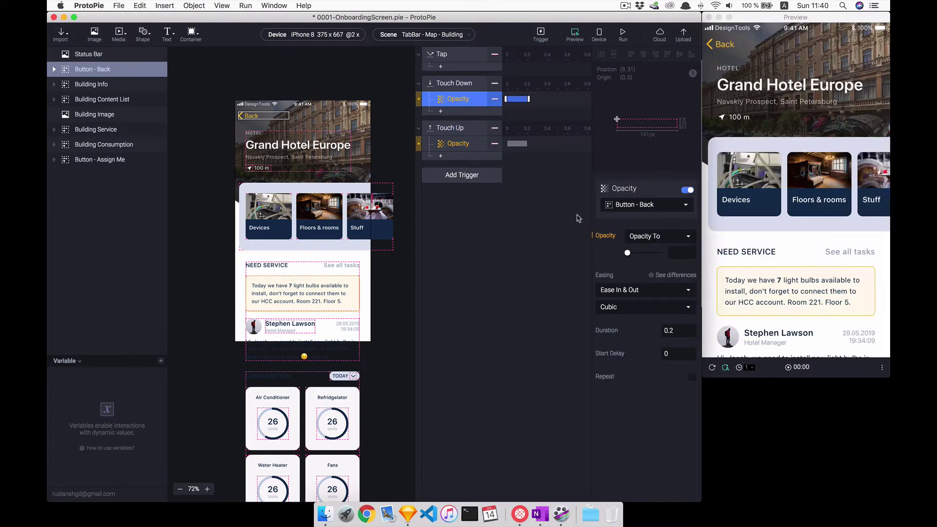
{"action": "left_click", "coordinate": [682, 252]}
{"action": "type", "text": "50"}
{"action": "key", "text": "Return"}
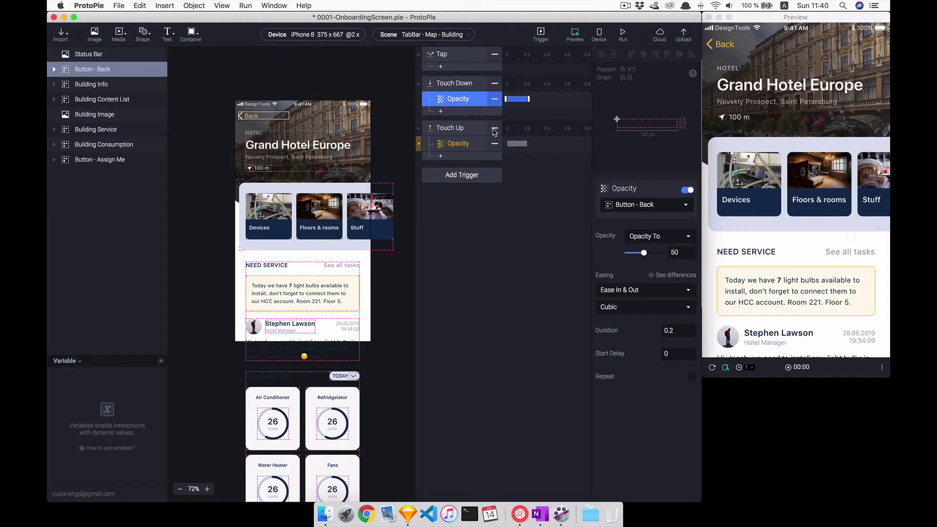
{"action": "left_click", "coordinate": [457, 144]}
{"action": "left_click_drag", "start_coordinate": [643, 252], "coordinate": [661, 253]}
{"action": "left_click", "coordinate": [456, 56]}
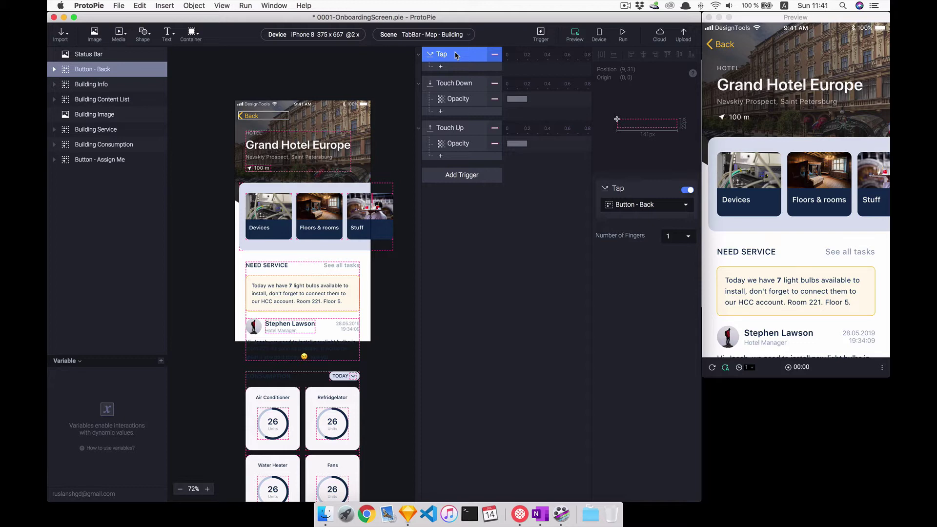
Step: Make the Back button's Tap jump to TabBar - Map with a Slide Out, Left to Right transition
{"action": "left_click", "coordinate": [447, 67]}
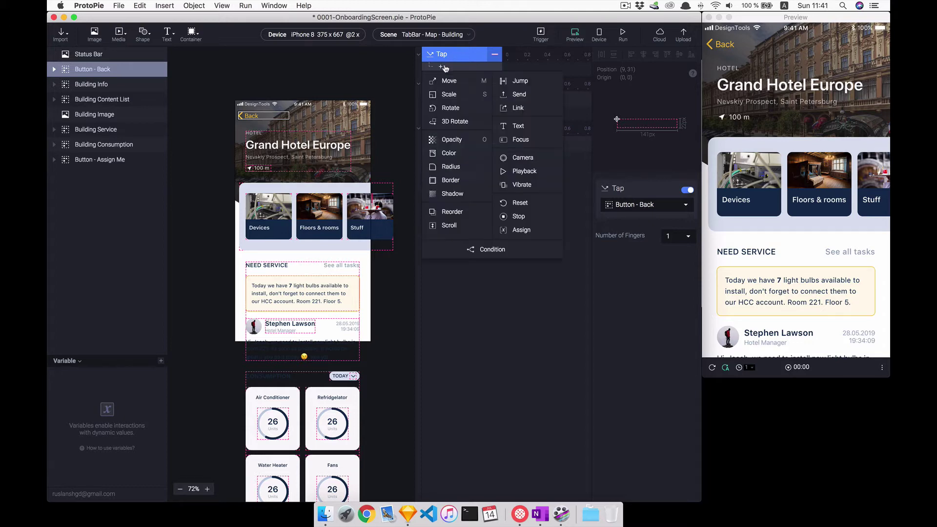
{"action": "left_click", "coordinate": [529, 86]}
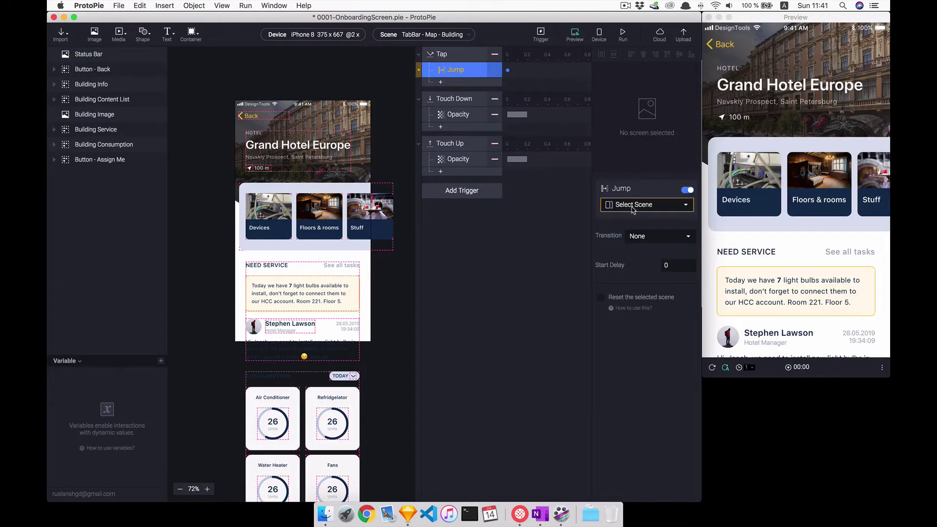
{"action": "left_click", "coordinate": [634, 205]}
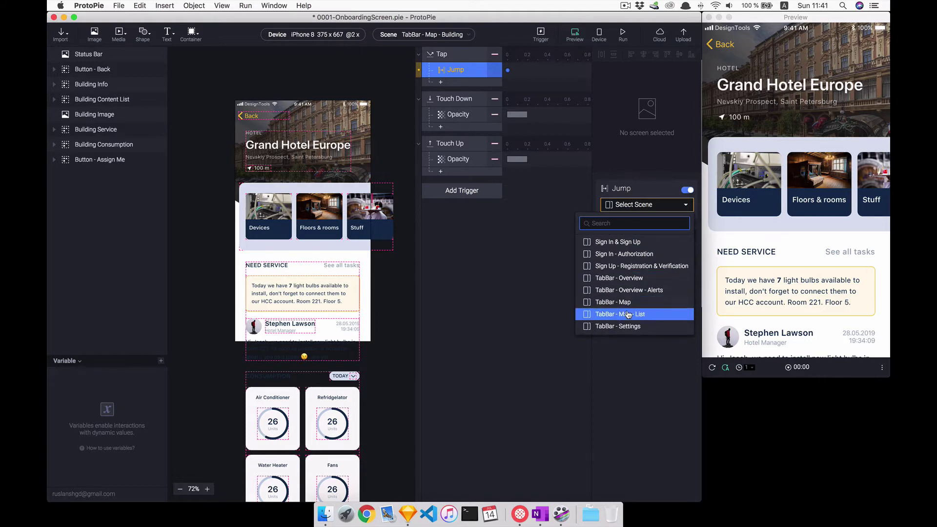
{"action": "left_click", "coordinate": [630, 303]}
{"action": "left_click", "coordinate": [655, 237]}
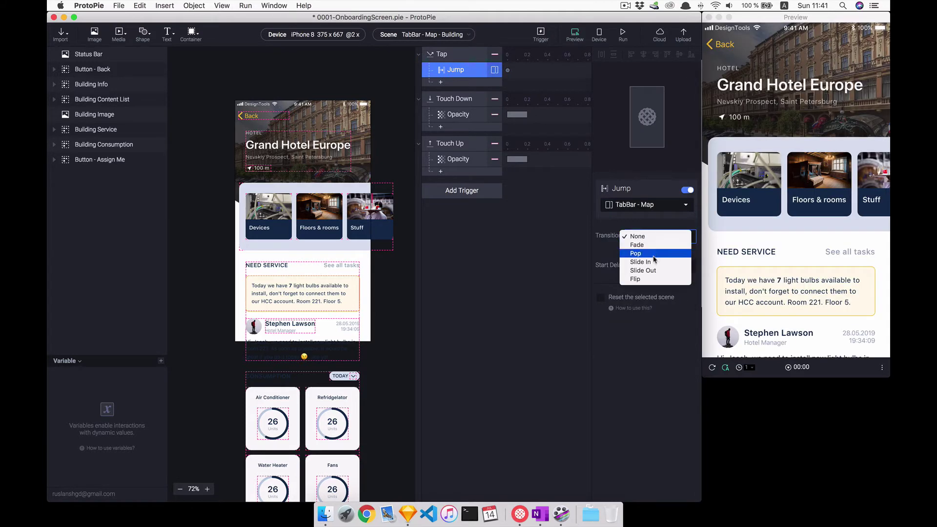
{"action": "left_click", "coordinate": [653, 271]}
{"action": "left_click", "coordinate": [663, 258]}
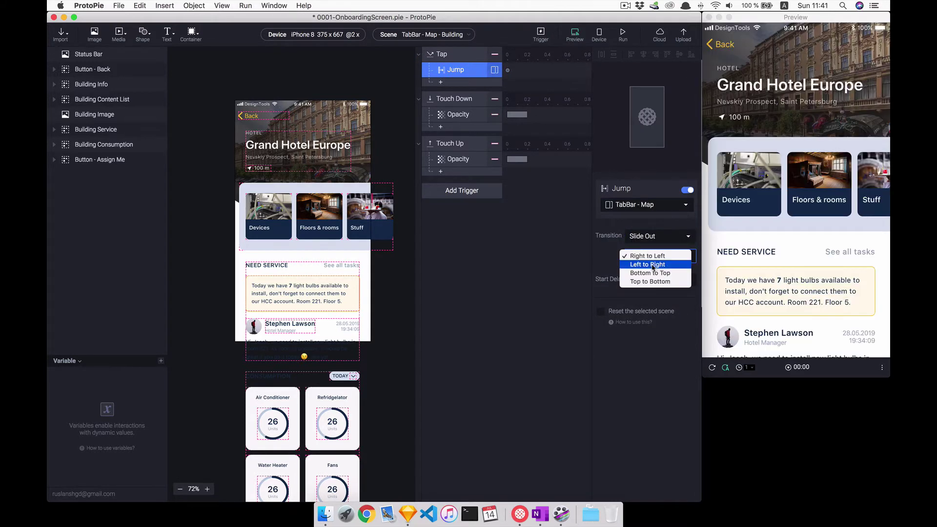
{"action": "left_click", "coordinate": [653, 266]}
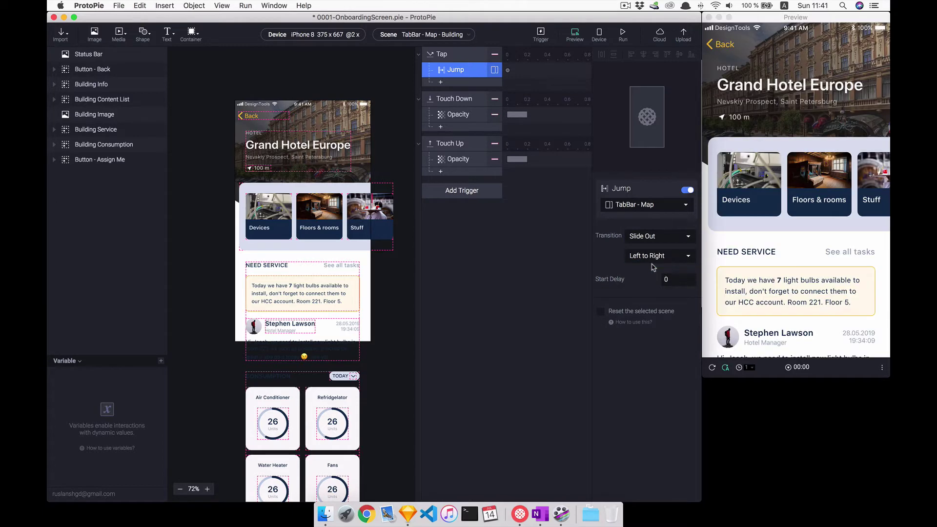
{"action": "double_click", "coordinate": [332, 220]}
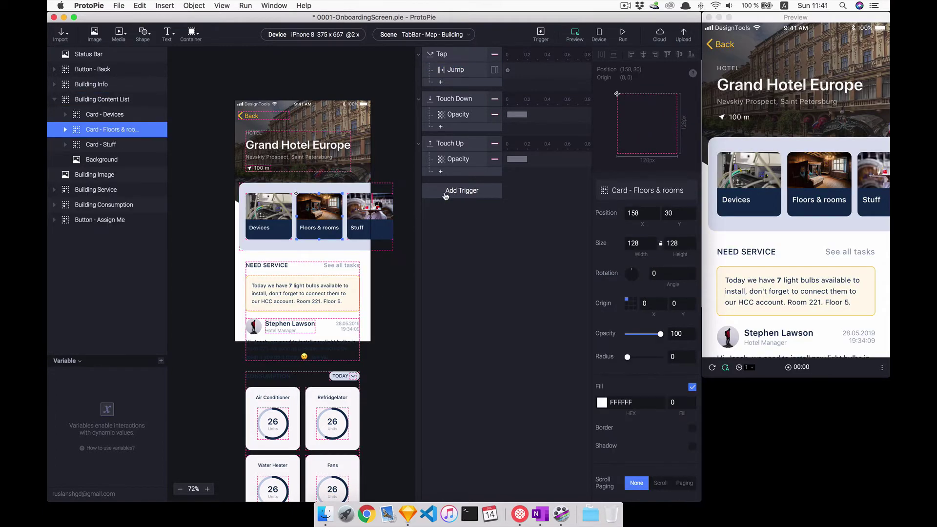
Step: Give the Floors & rooms card Tap, Touch Down and Touch Up triggers
{"action": "scroll", "coordinate": [312, 233], "scroll_direction": "up", "scroll_amount": 5}
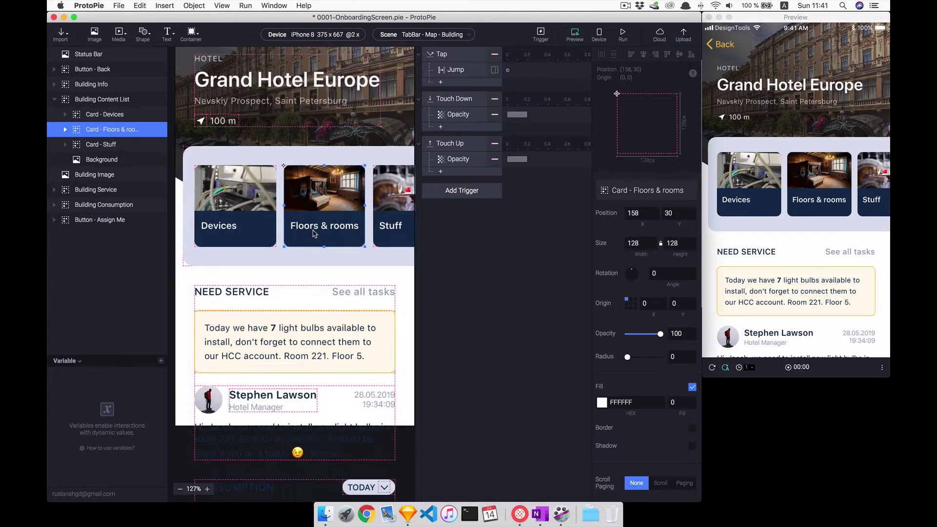
{"action": "left_click", "coordinate": [442, 191]}
{"action": "left_click", "coordinate": [444, 219]}
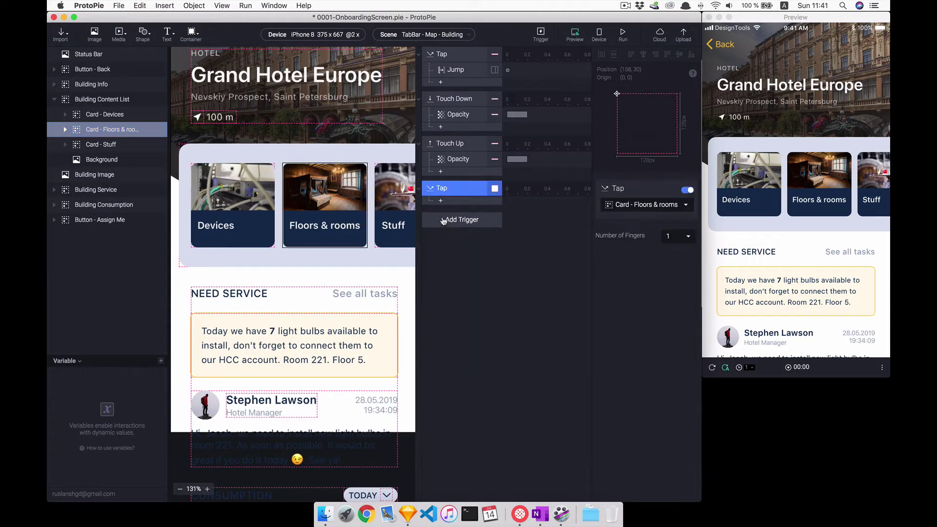
{"action": "left_click", "coordinate": [445, 275]}
{"action": "left_click", "coordinate": [445, 249]}
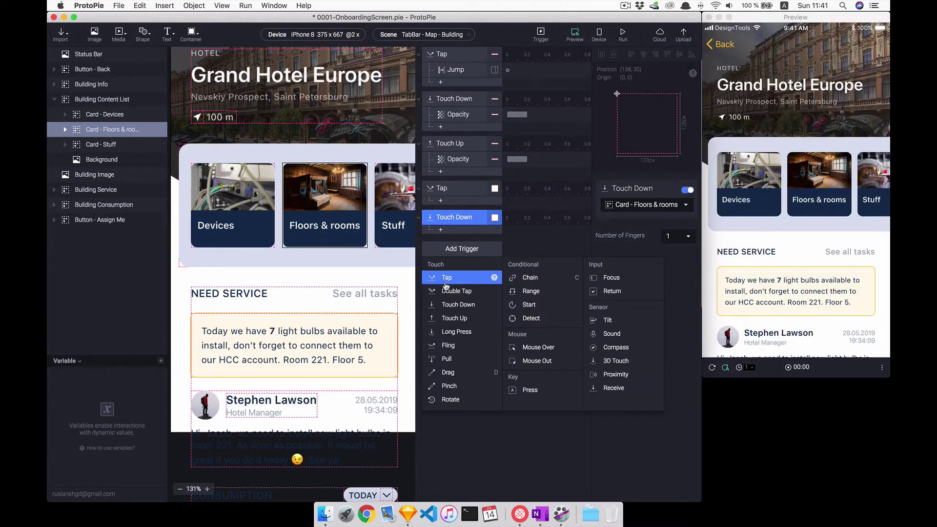
{"action": "key", "text": "Escape"}
{"action": "left_click", "coordinate": [462, 248]}
Step: Add Opacity responses under the card's Touch Down and Touch Up, with release at 100
{"action": "left_click", "coordinate": [452, 253]}
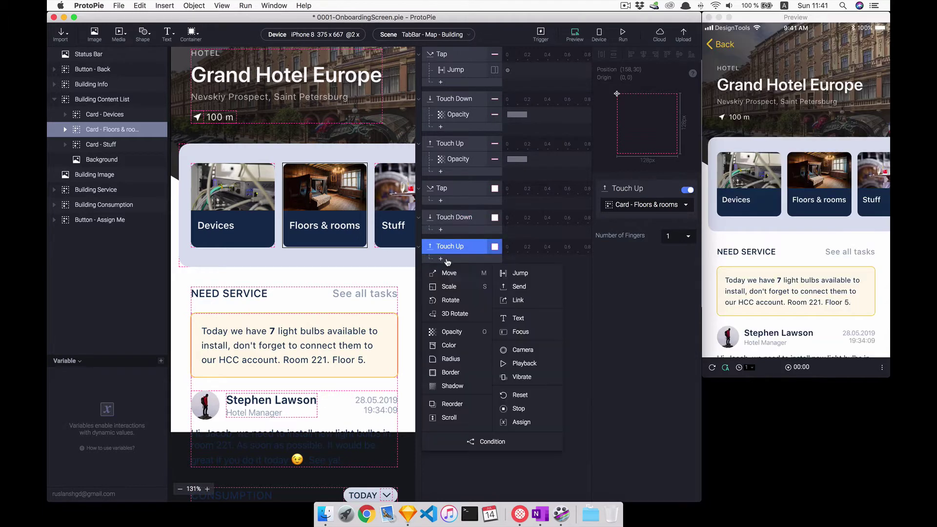
{"action": "left_click", "coordinate": [456, 331]}
{"action": "key", "text": "super+v"}
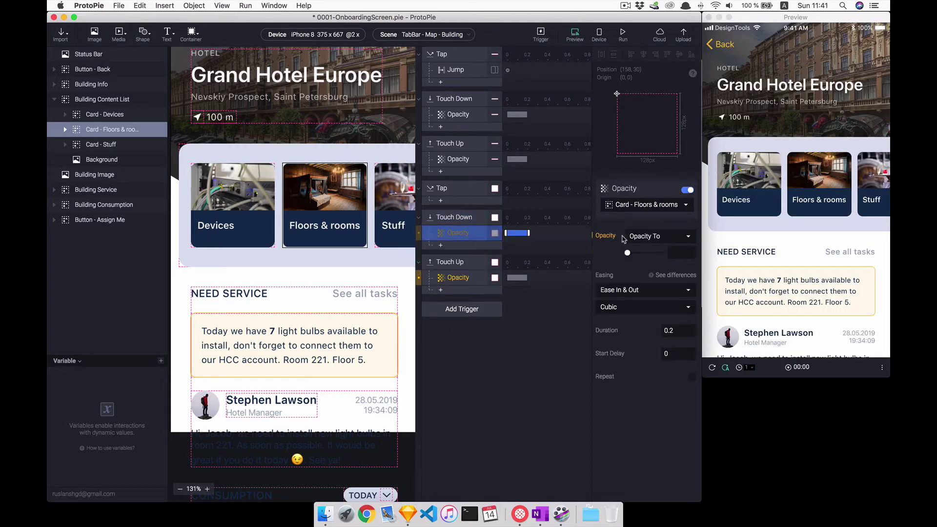
{"action": "left_click", "coordinate": [677, 253]}
{"action": "type", "text": "50"}
{"action": "left_click", "coordinate": [458, 277]}
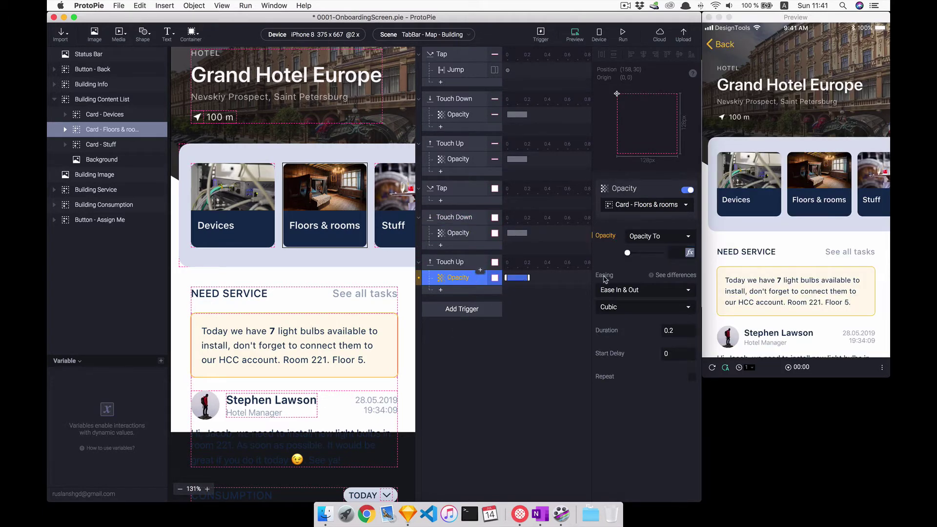
{"action": "left_click", "coordinate": [677, 252]}
{"action": "type", "text": "100"}
{"action": "key", "text": "Return"}
Step: Add a Jump response to the card's Tap, leaving its destination scene unchosen
{"action": "left_click", "coordinate": [446, 201]}
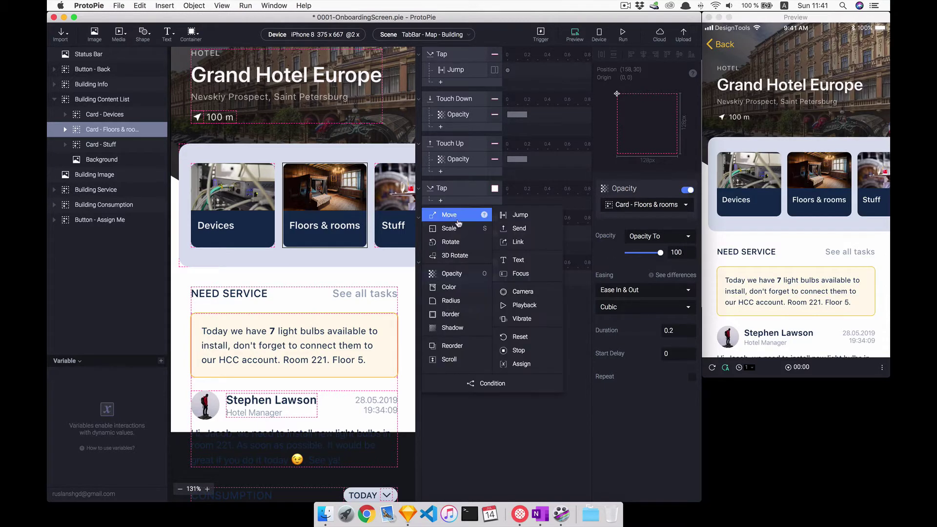
{"action": "key", "text": "Escape"}
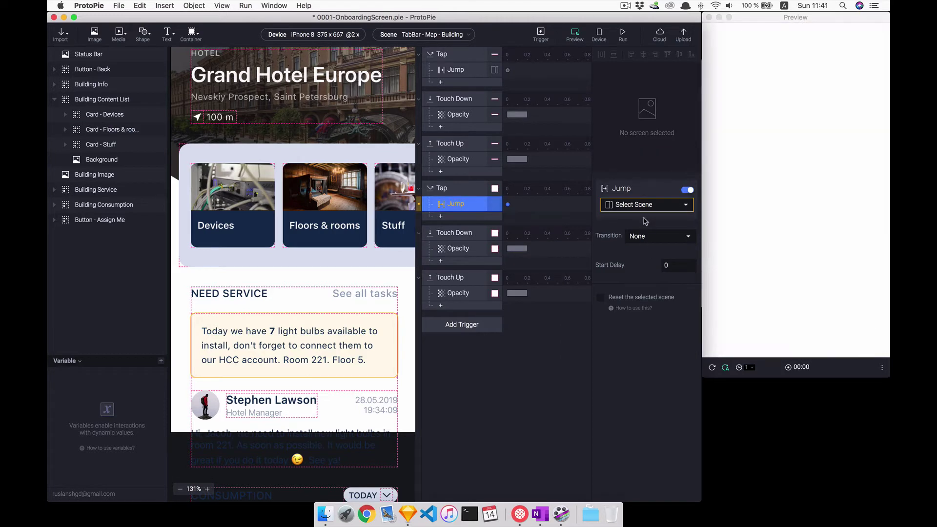
{"action": "left_click", "coordinate": [646, 204]}
{"action": "key", "text": "Escape"}
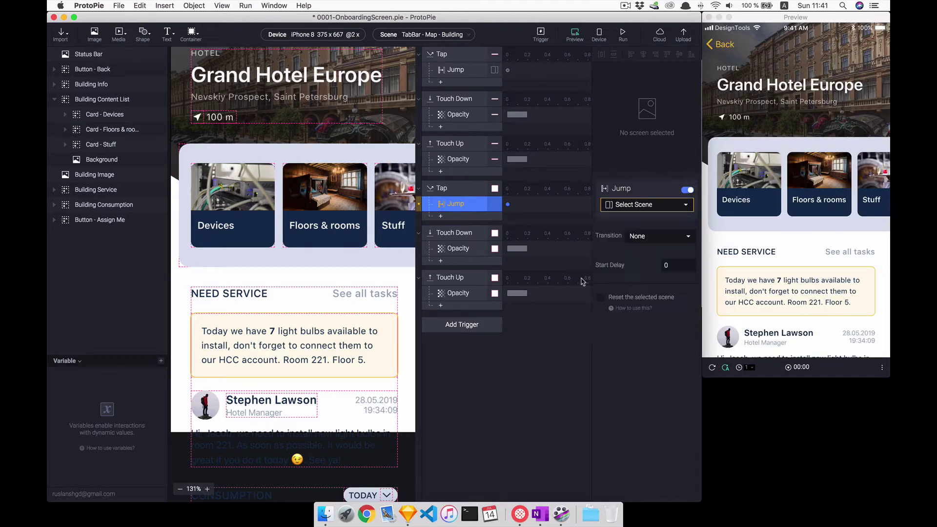
Step: Add a scene named TabBar - Map - Building - Floor, placed after TabBar - Map - Building
{"action": "left_click", "coordinate": [450, 34]}
{"action": "left_click", "coordinate": [431, 161]}
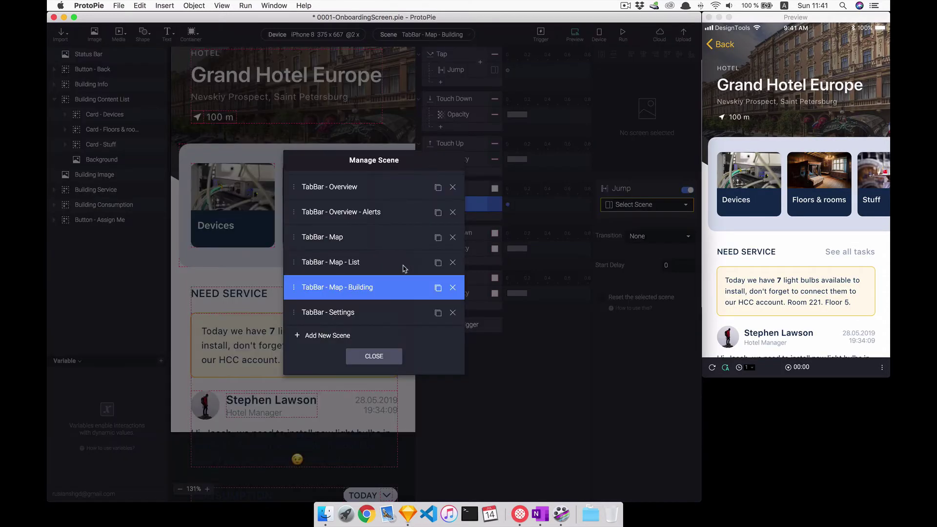
{"action": "left_click", "coordinate": [335, 335]}
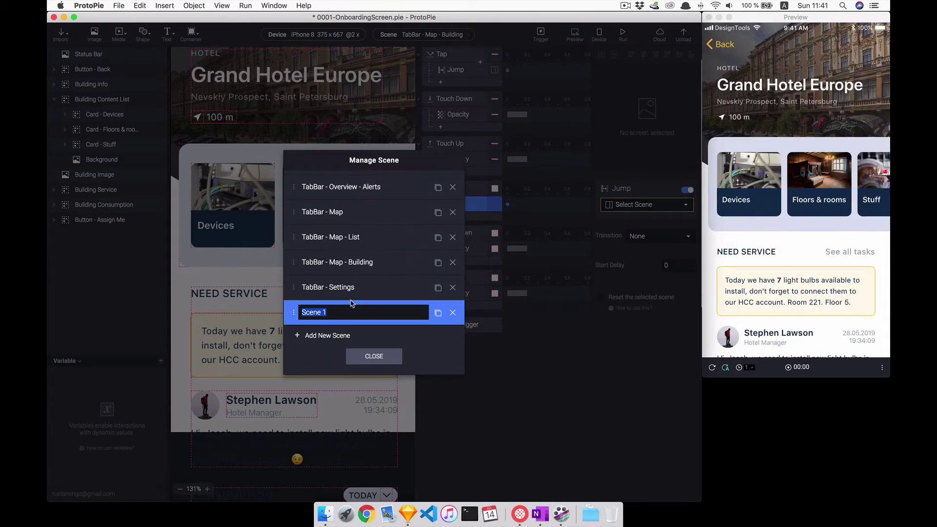
{"action": "type", "text": "TabBar - Map - Building - Floor"}
{"action": "key", "text": "Return"}
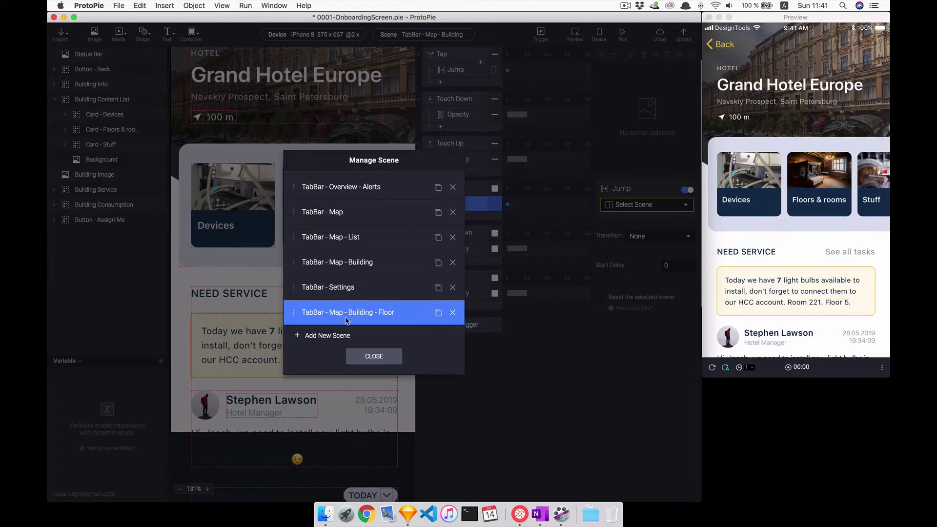
{"action": "left_click_drag", "start_coordinate": [348, 320], "coordinate": [349, 293]}
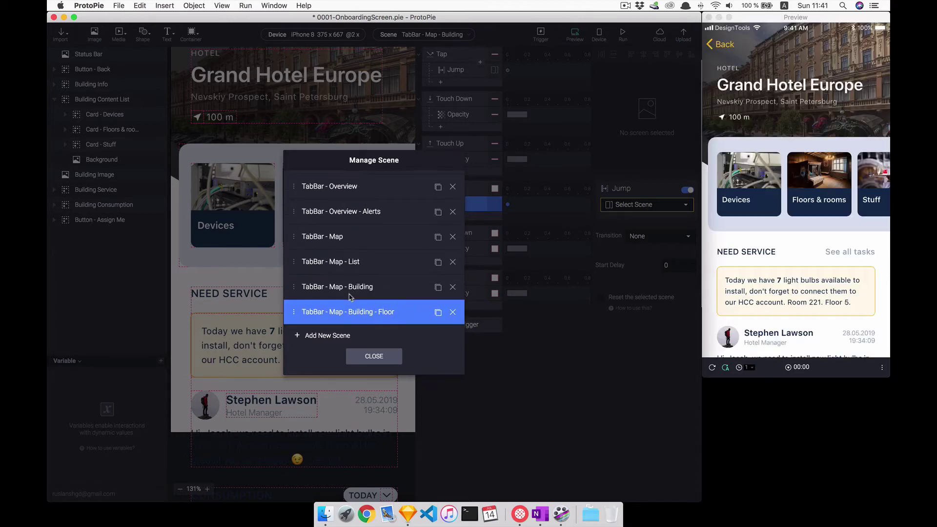
{"action": "left_click", "coordinate": [361, 356]}
Step: Set the card's Jump destination to the new Floor scene and verify the scene order
{"action": "left_click", "coordinate": [618, 205]}
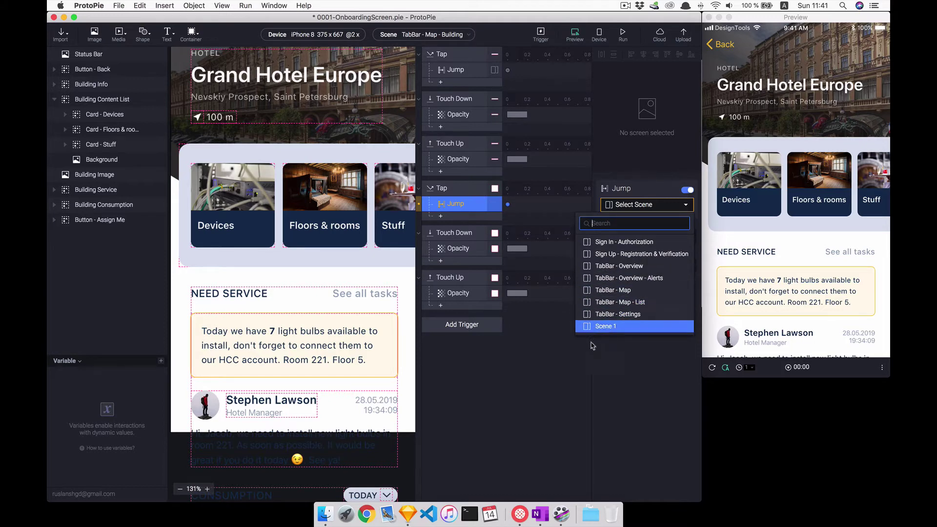
{"action": "left_click", "coordinate": [603, 327]}
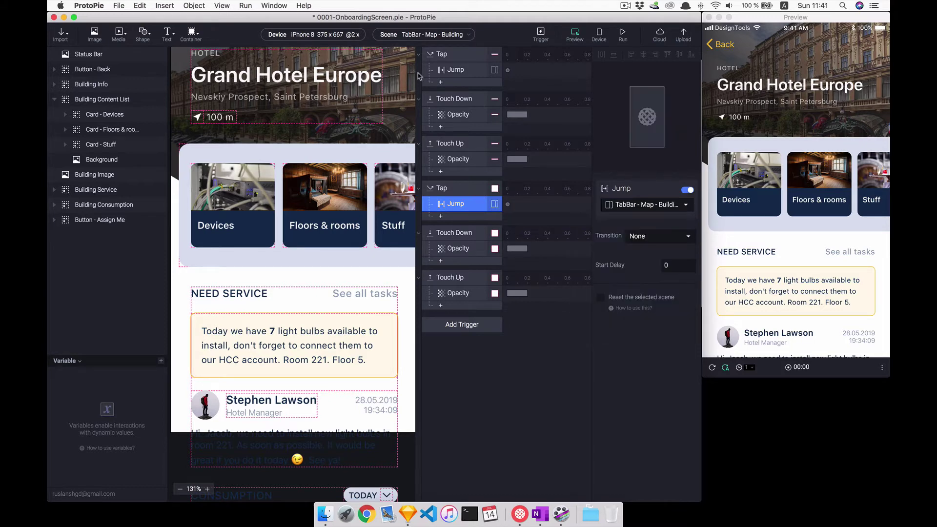
{"action": "left_click", "coordinate": [418, 35]}
{"action": "left_click", "coordinate": [415, 160]}
{"action": "scroll", "coordinate": [351, 310], "scroll_direction": "up", "scroll_amount": 2}
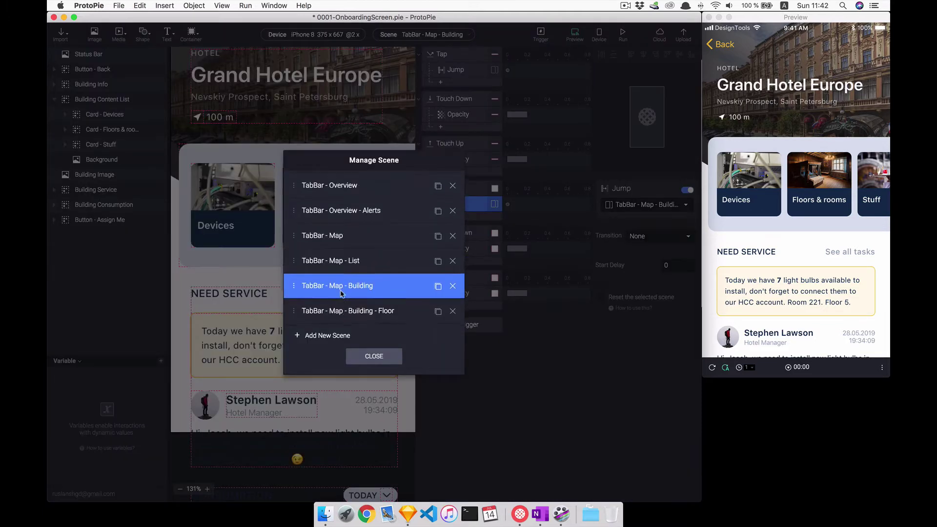
{"action": "scroll", "coordinate": [351, 309], "scroll_direction": "down", "scroll_amount": 2}
{"action": "left_click", "coordinate": [375, 356]}
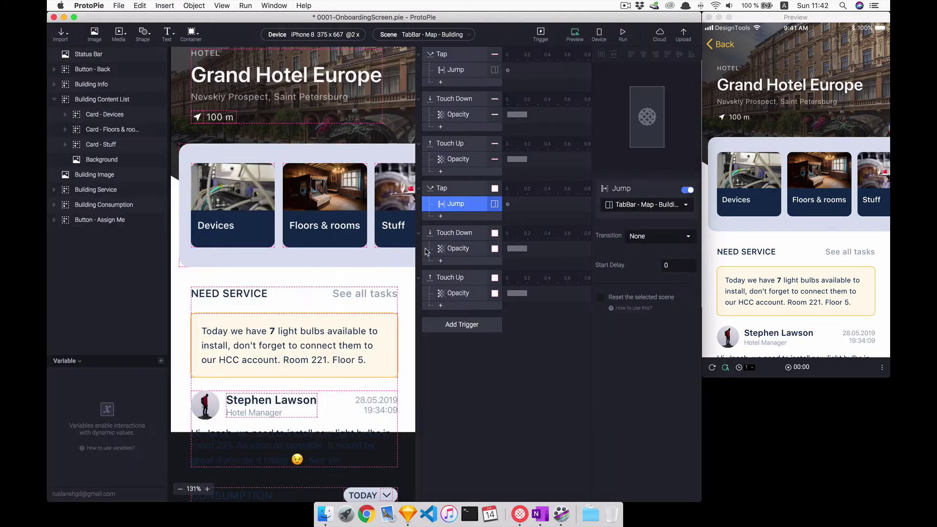
{"action": "left_click", "coordinate": [641, 205]}
Step: Target TabBar - Map - Building - Floor with a Slide In, Right to Left transition
{"action": "scroll", "coordinate": [643, 262], "scroll_direction": "down", "scroll_amount": 3}
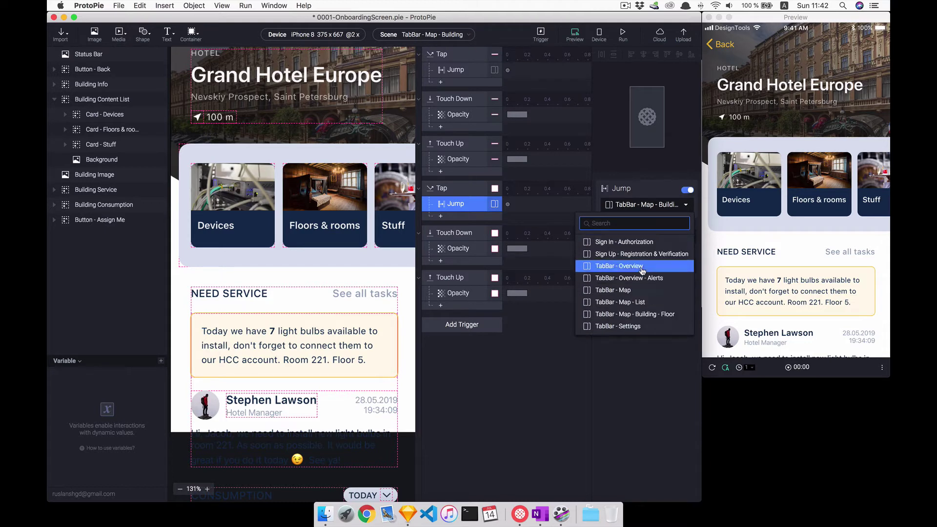
{"action": "left_click", "coordinate": [629, 314]}
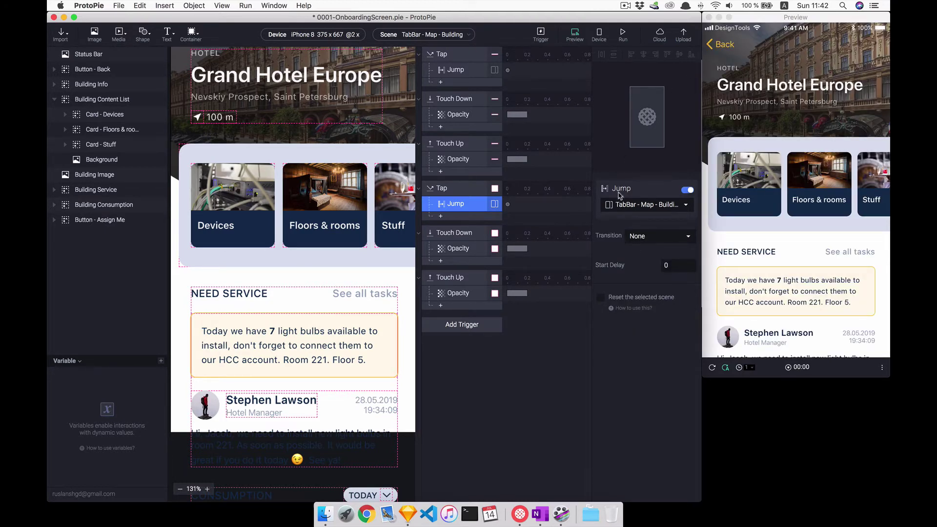
{"action": "left_click", "coordinate": [635, 237]}
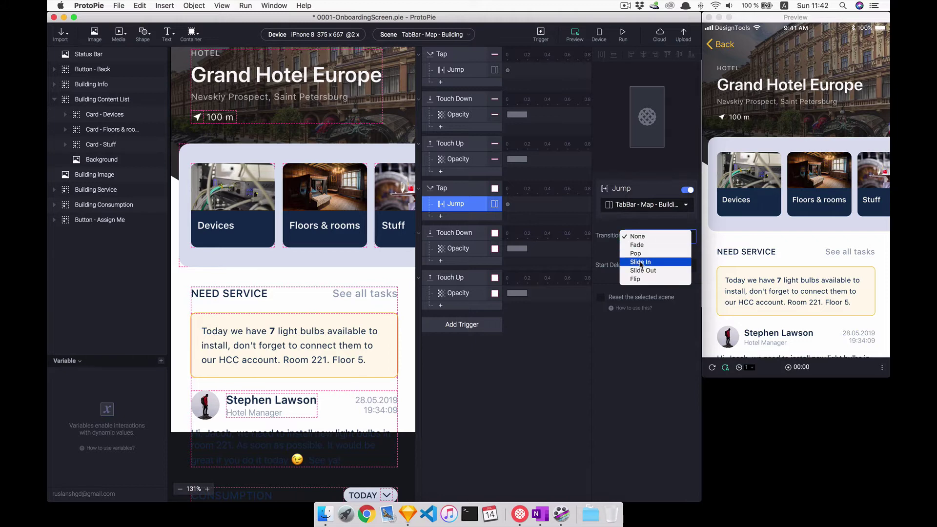
{"action": "left_click", "coordinate": [640, 262]}
{"action": "left_click", "coordinate": [657, 257]}
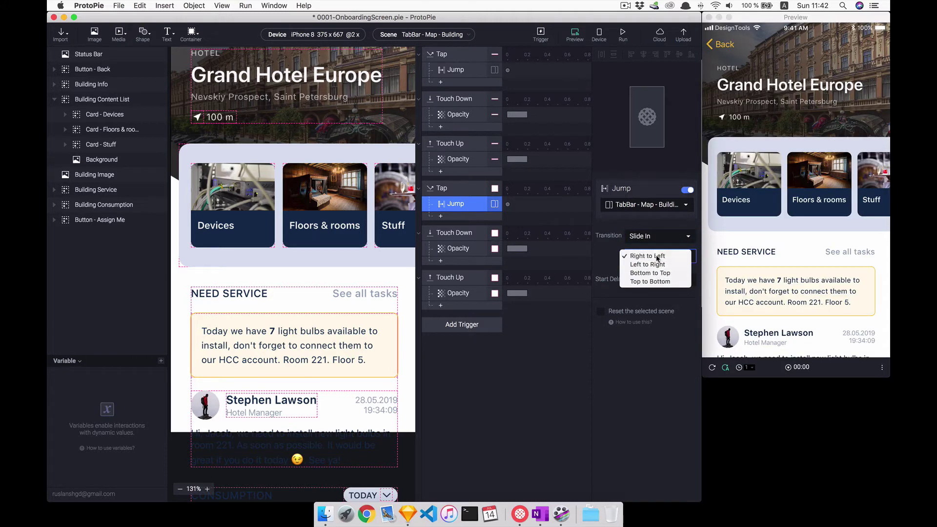
{"action": "left_click", "coordinate": [657, 256]}
{"action": "left_click", "coordinate": [456, 208]}
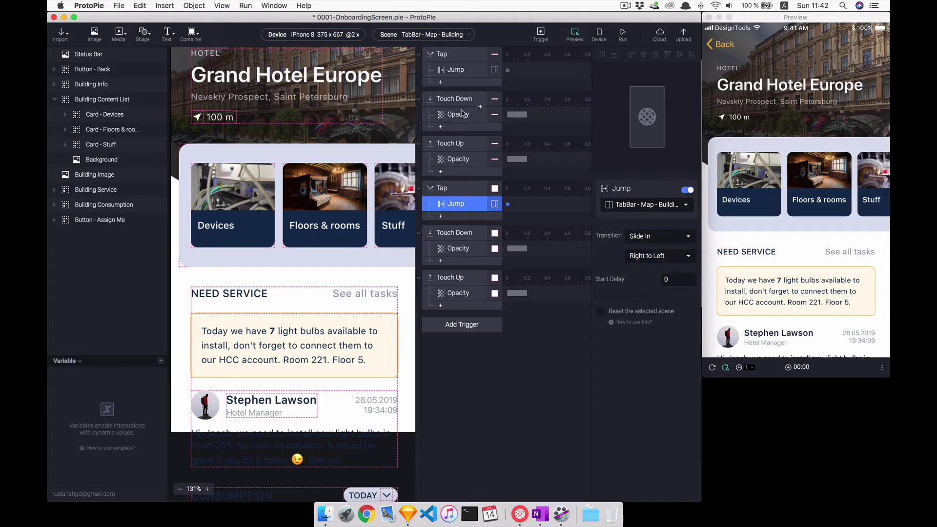
Step: Give both Jump responses a 0.2 second start delay
{"action": "left_click", "coordinate": [459, 70], "text": "shift"}
{"action": "left_click", "coordinate": [674, 267]}
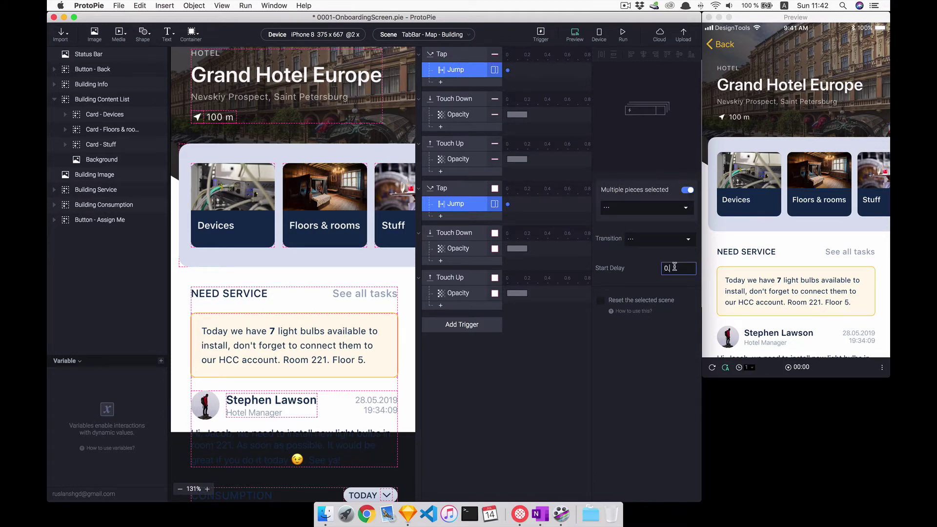
{"action": "type", "text": "2"}
{"action": "key", "text": "Return"}
Step: Give Card - Air Conditioner Tap, Touch Down and Touch Up triggers
{"action": "scroll", "coordinate": [186, 410], "scroll_direction": "down", "scroll_amount": 5}
{"action": "scroll", "coordinate": [209, 415], "scroll_direction": "down", "scroll_amount": 3}
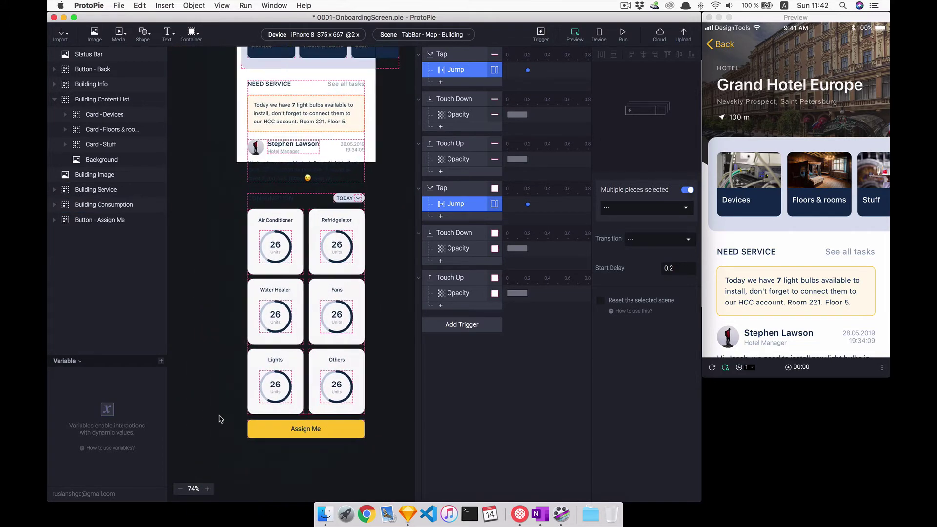
{"action": "scroll", "coordinate": [264, 266], "scroll_direction": "up", "scroll_amount": 5}
{"action": "left_click", "coordinate": [273, 229]}
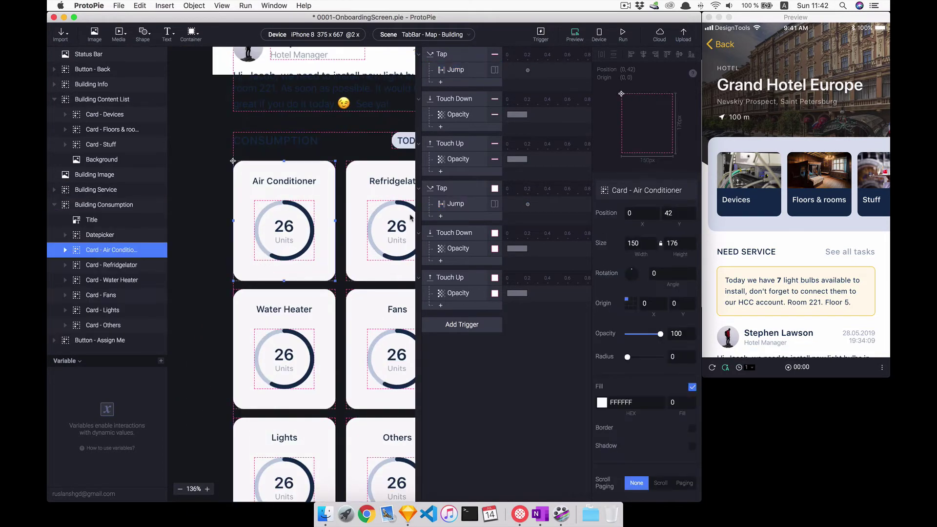
{"action": "left_click", "coordinate": [459, 323]}
{"action": "left_click", "coordinate": [445, 349]}
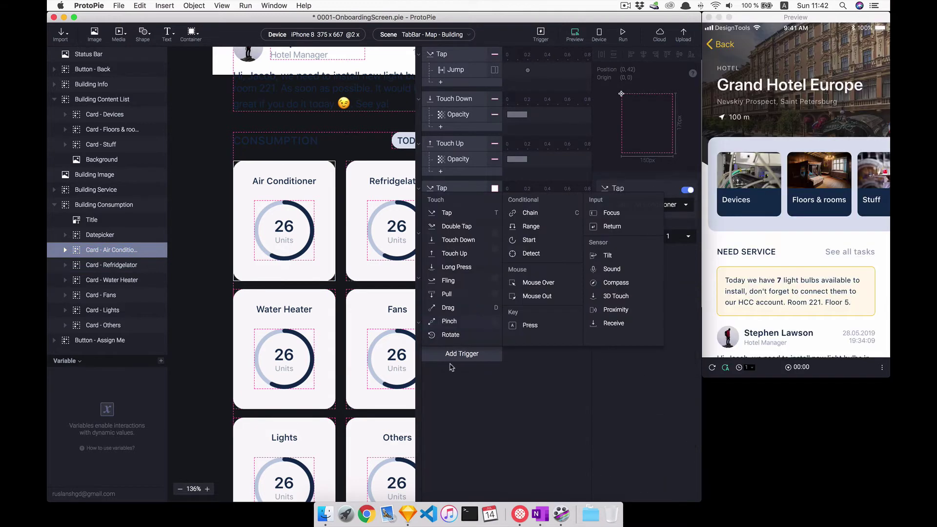
{"action": "left_click", "coordinate": [453, 239]}
{"action": "left_click", "coordinate": [454, 382]}
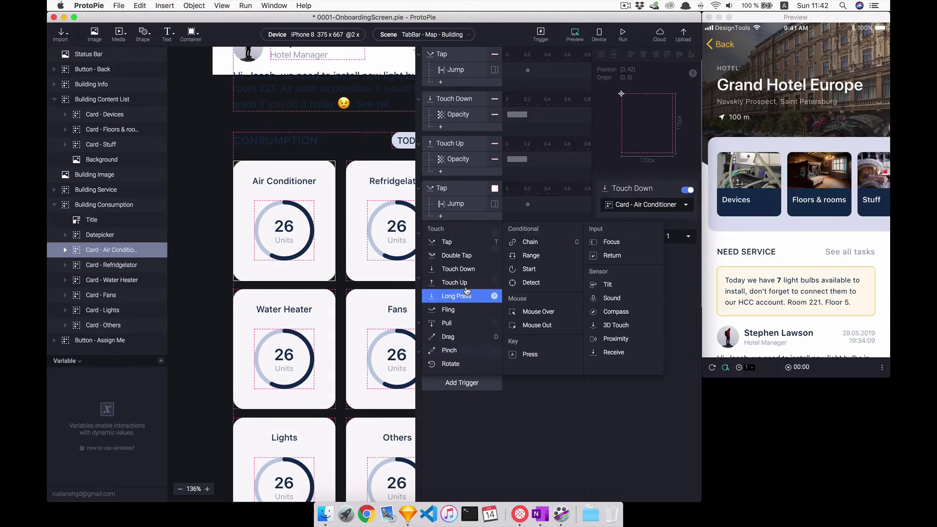
{"action": "left_click", "coordinate": [454, 282]}
Step: Add Opacity 100 under Touch Up, Opacity 50 under Touch Down, and a Jump under Tap
{"action": "left_click", "coordinate": [440, 393]}
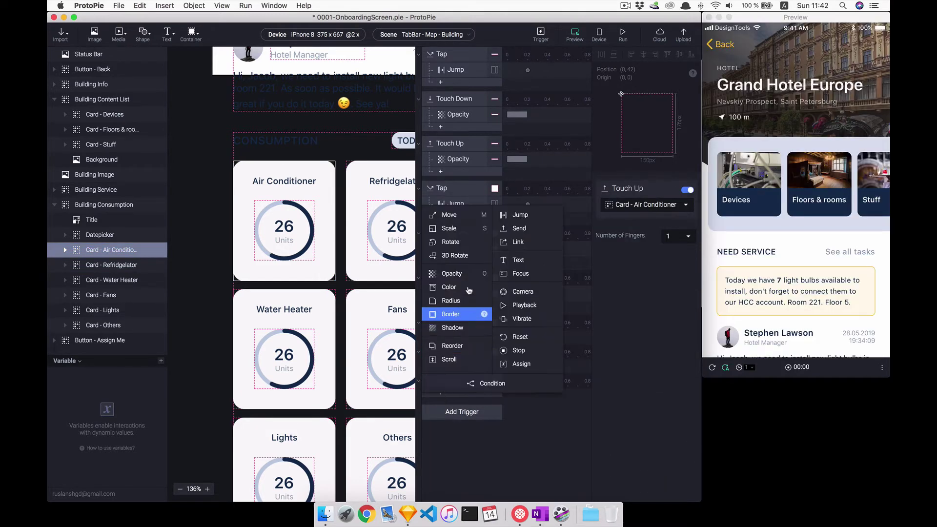
{"action": "left_click", "coordinate": [453, 274]}
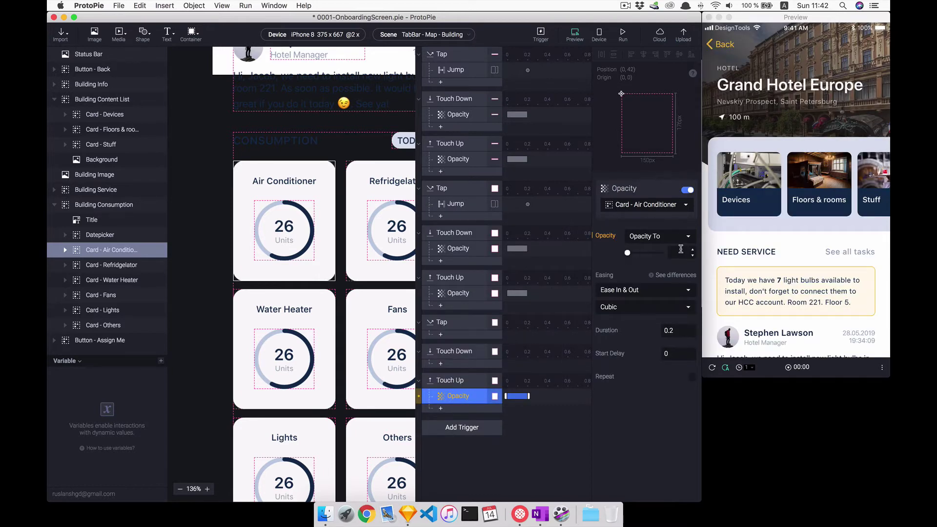
{"action": "left_click_drag", "start_coordinate": [636, 252], "coordinate": [680, 251]}
{"action": "left_click", "coordinate": [459, 397]}
{"action": "left_click", "coordinate": [461, 351]}
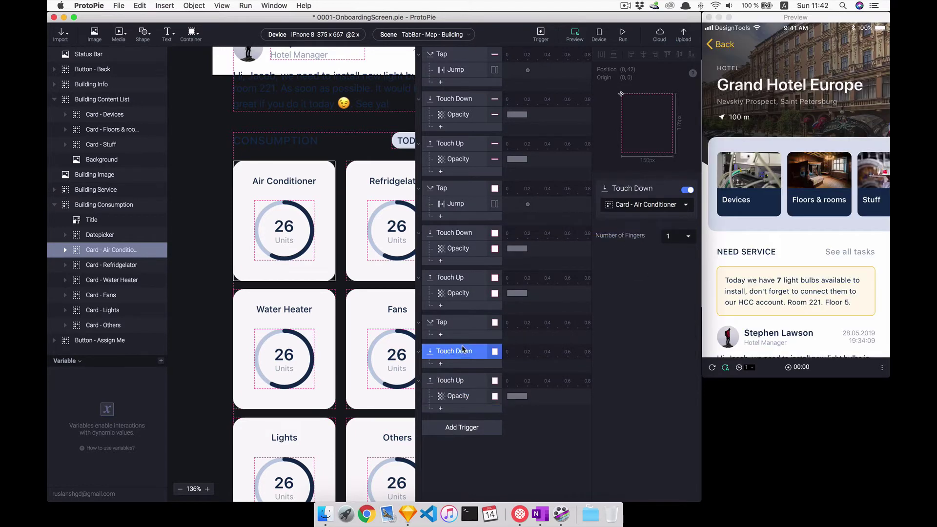
{"action": "key", "text": "super+v"}
{"action": "double_click", "coordinate": [676, 252]}
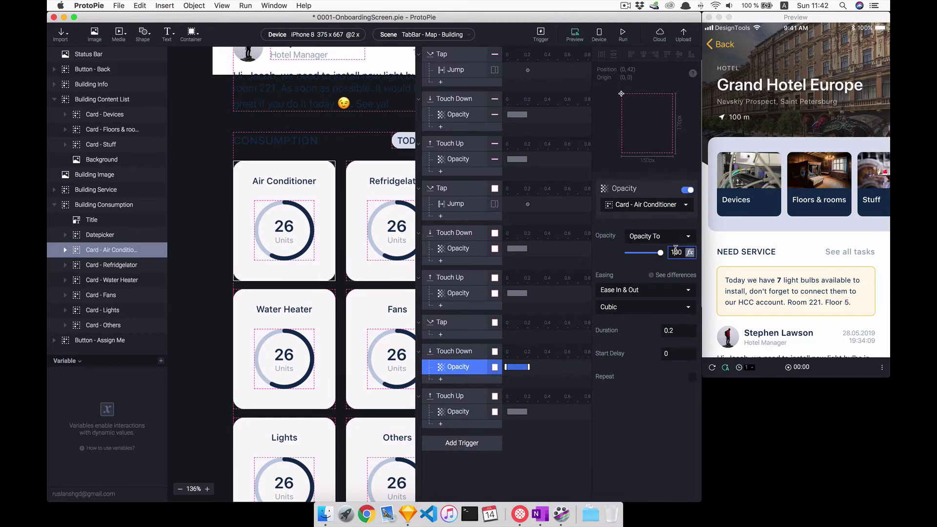
{"action": "type", "text": "50"}
{"action": "left_click", "coordinate": [438, 333]}
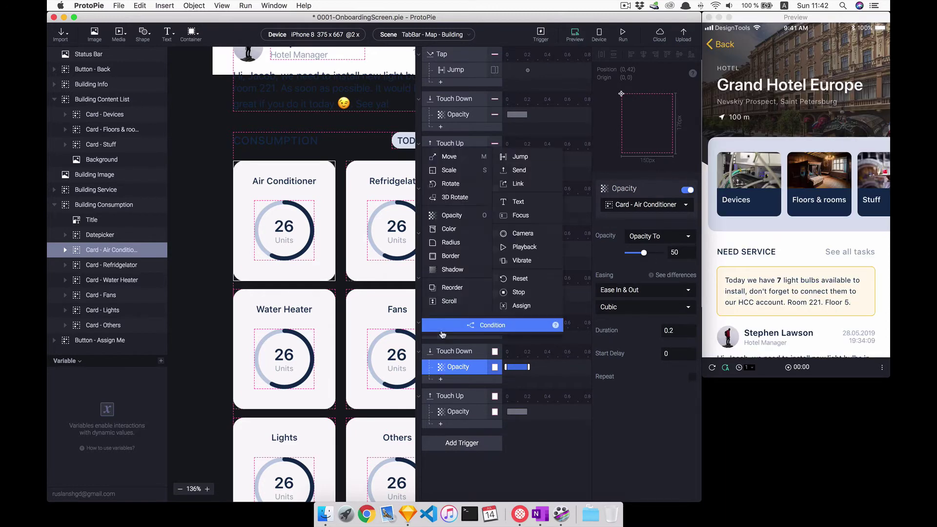
{"action": "left_click", "coordinate": [516, 154]}
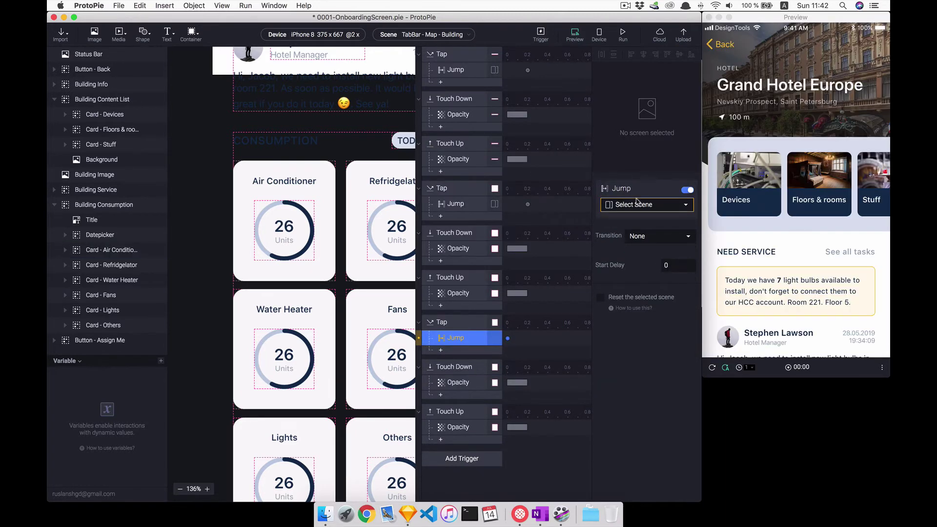
Step: Add a new blank scene to the project
{"action": "left_click", "coordinate": [634, 204]}
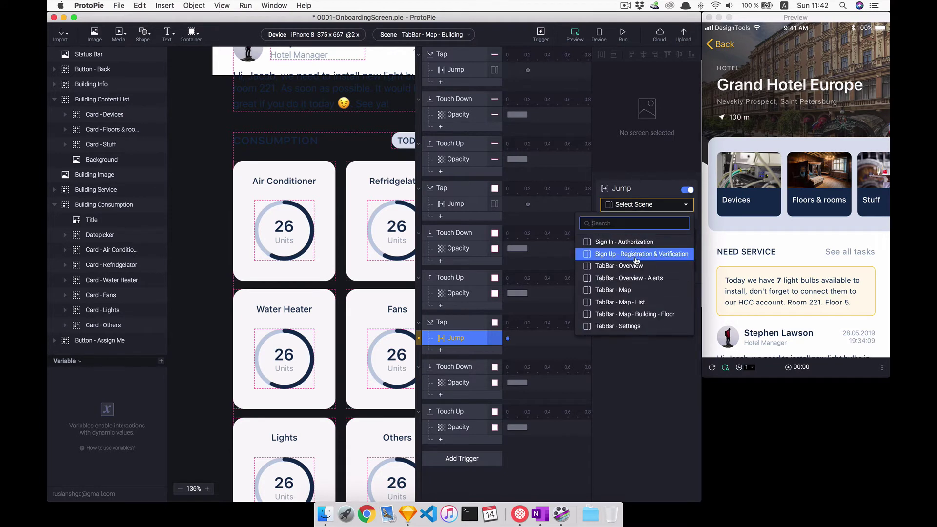
{"action": "left_click", "coordinate": [461, 37]}
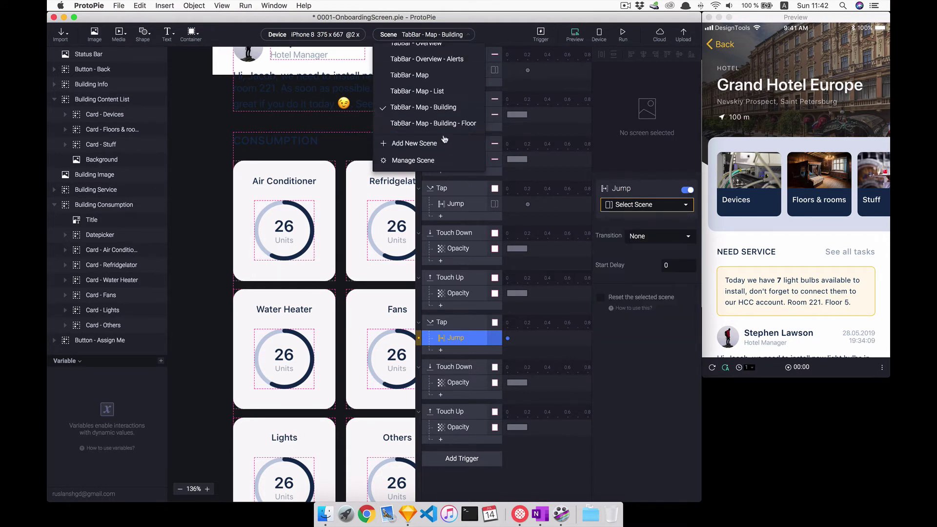
{"action": "left_click", "coordinate": [434, 143]}
{"action": "left_click", "coordinate": [424, 34]}
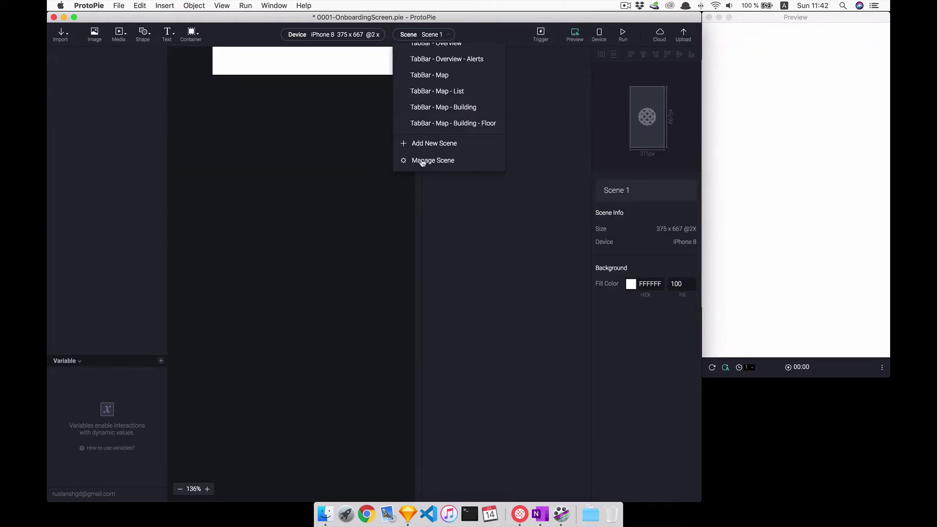
{"action": "left_click", "coordinate": [423, 162]}
Step: Rename it TabBar - Map - Building - Air Conditioner, place it after Floor, then return to Building
{"action": "double_click", "coordinate": [341, 272]}
{"action": "key", "text": "super+c"}
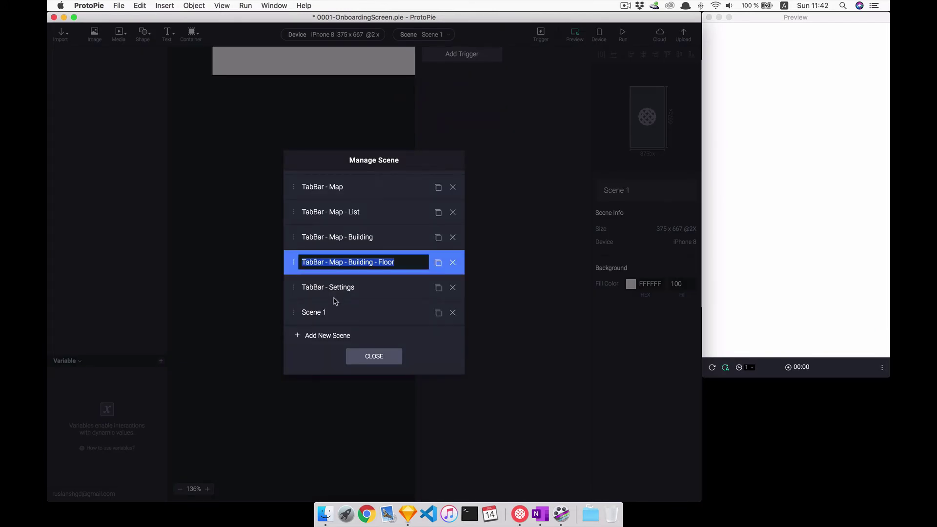
{"action": "double_click", "coordinate": [312, 313]}
{"action": "key", "text": "super+v"}
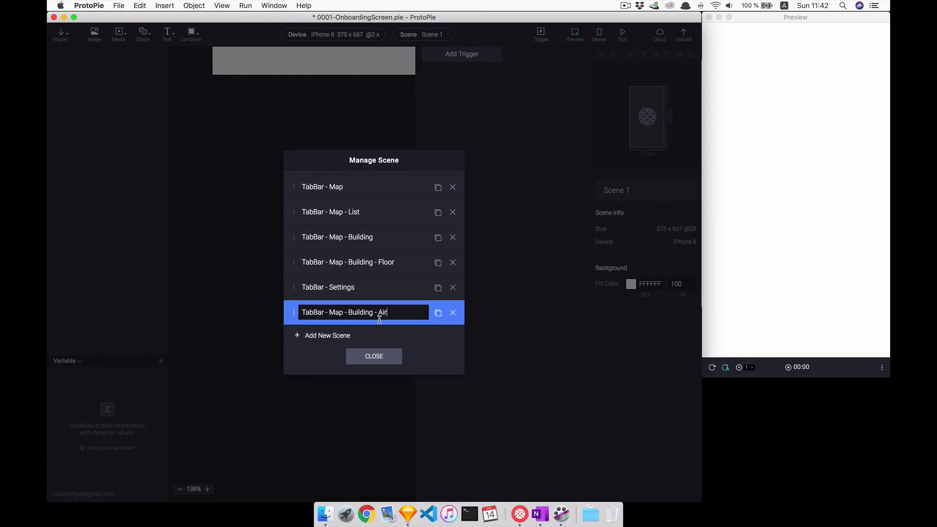
{"action": "type", "text": "r"}
{"action": "key", "text": "Return"}
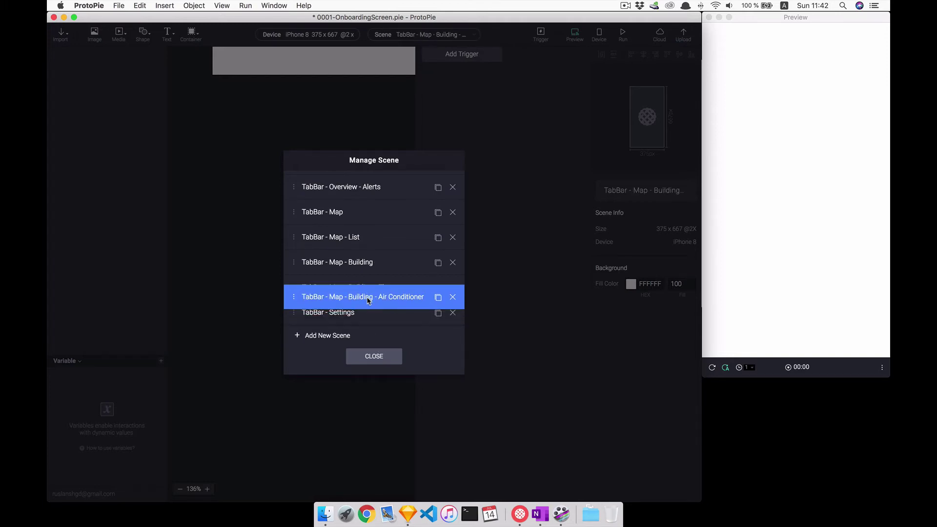
{"action": "left_click_drag", "start_coordinate": [368, 315], "coordinate": [368, 299]}
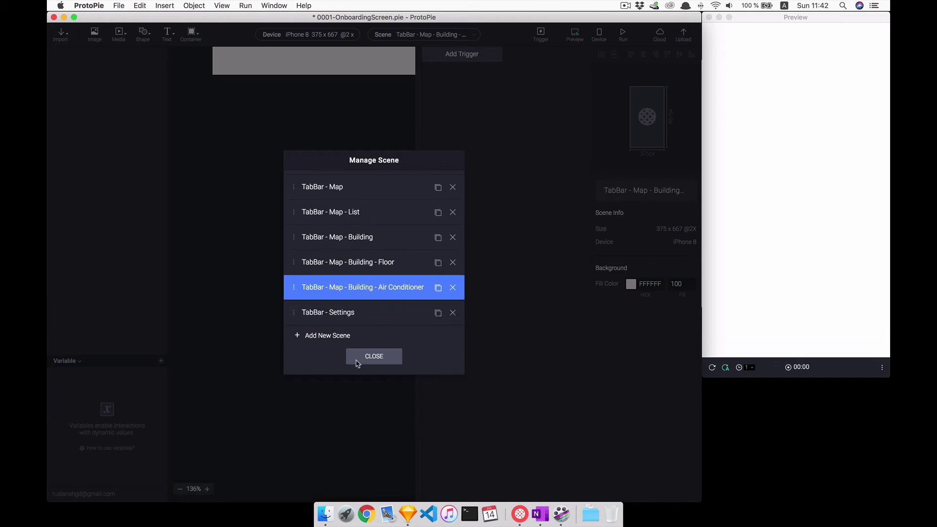
{"action": "left_click", "coordinate": [374, 356]}
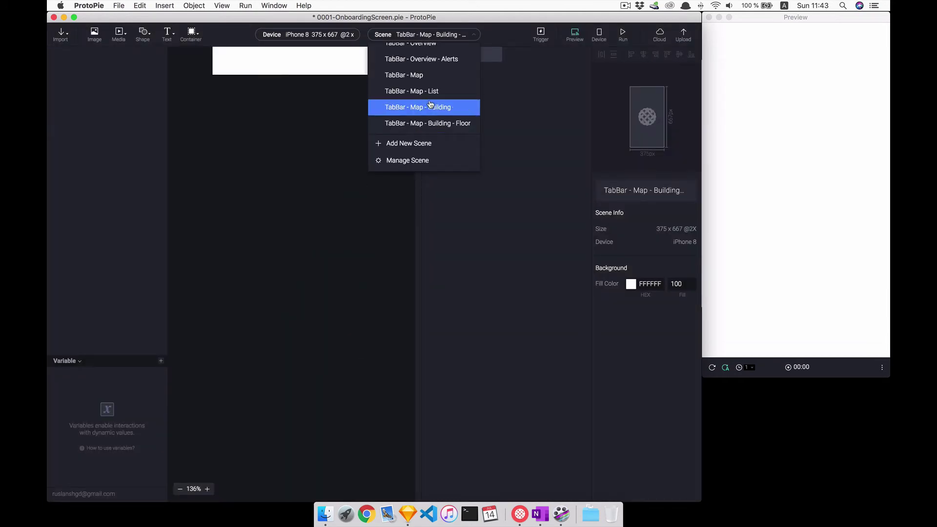
{"action": "left_click", "coordinate": [432, 106]}
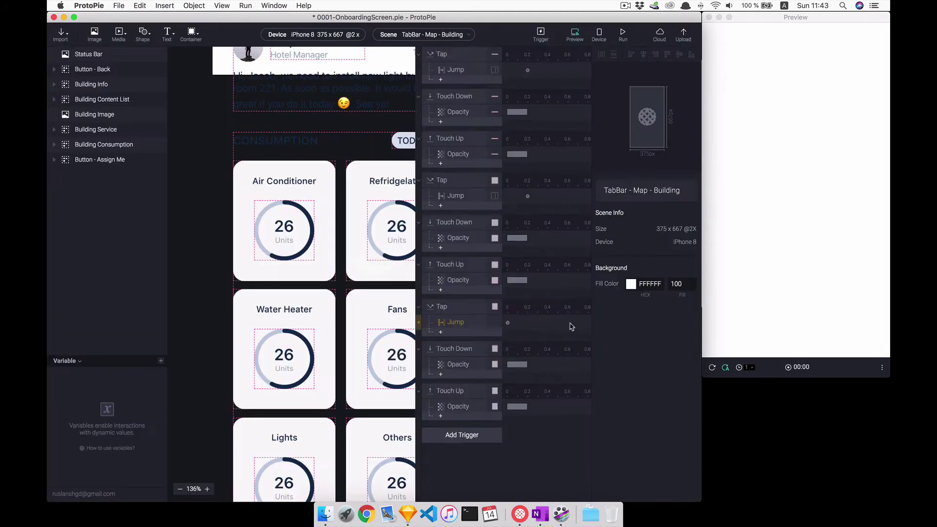
Step: Point the Air Conditioner card's Jump to a Building sub-scene with Slide In, Right to Left
{"action": "left_click", "coordinate": [455, 337]}
{"action": "left_click", "coordinate": [648, 207]}
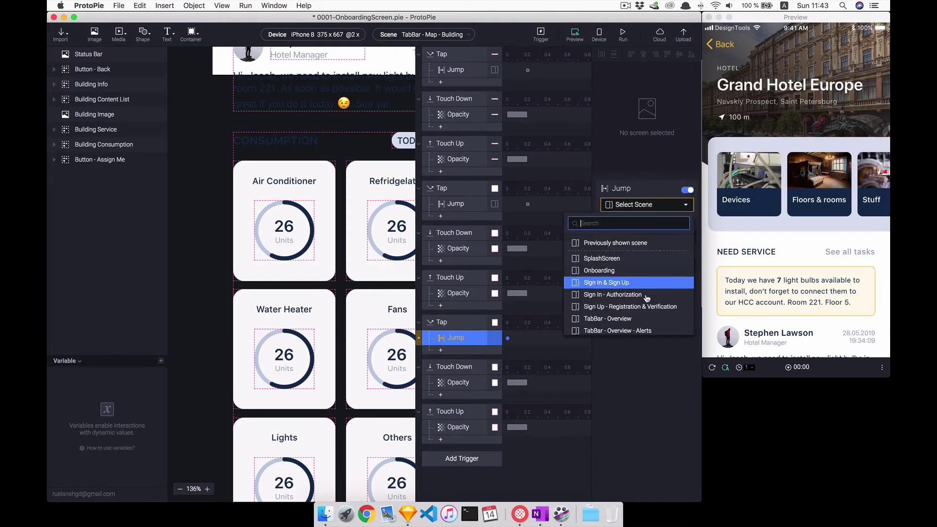
{"action": "scroll", "coordinate": [644, 303], "scroll_direction": "down", "scroll_amount": 3}
{"action": "left_click", "coordinate": [631, 333]}
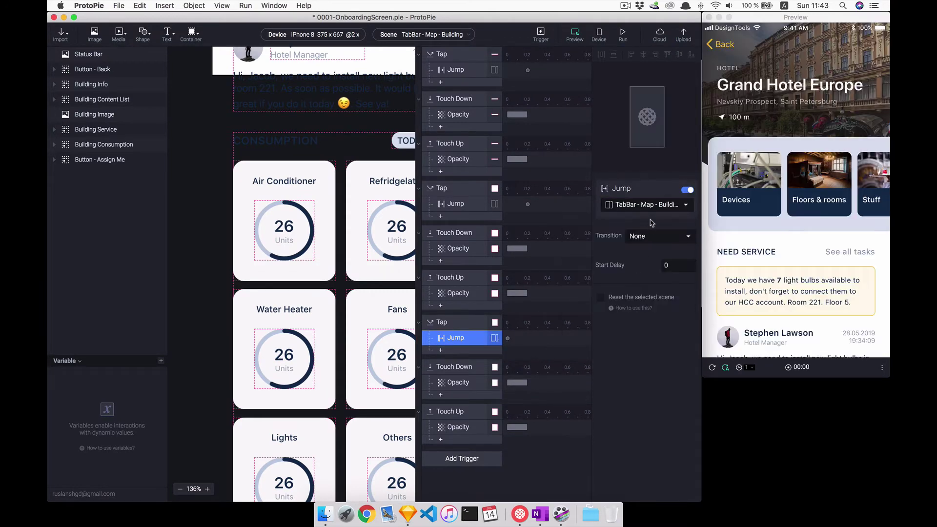
{"action": "left_click", "coordinate": [654, 237]}
{"action": "left_click", "coordinate": [647, 264]}
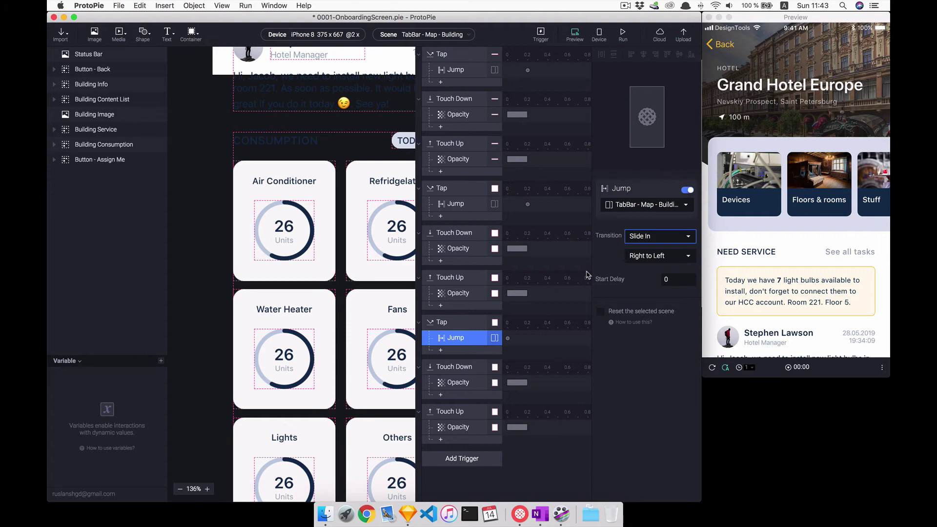
{"action": "scroll", "coordinate": [383, 238], "scroll_direction": "down", "scroll_amount": 5}
{"action": "scroll", "coordinate": [383, 238], "scroll_direction": "down", "scroll_amount": 3}
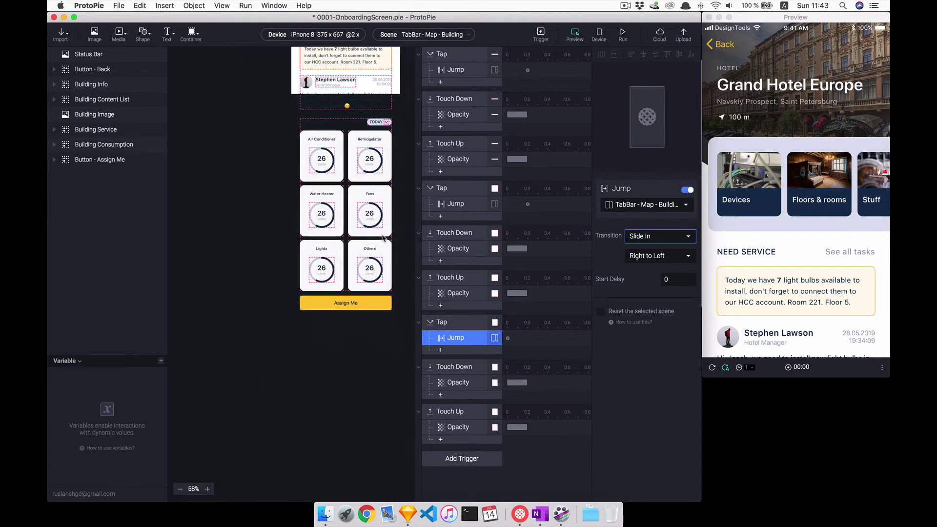
Step: Align the Assign Me button to the bottom and move it to Y 597
{"action": "left_click", "coordinate": [336, 307]}
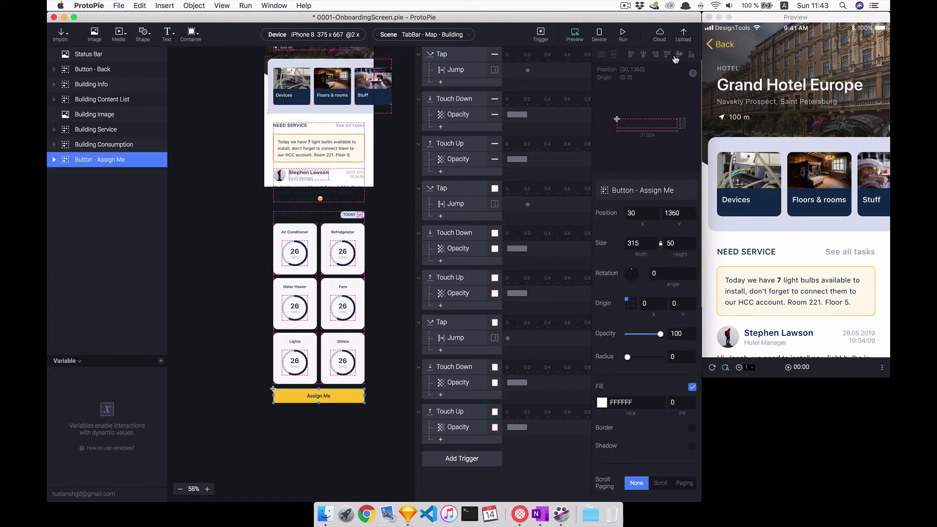
{"action": "left_click", "coordinate": [691, 55]}
{"action": "scroll", "coordinate": [333, 186], "scroll_direction": "up", "scroll_amount": 2}
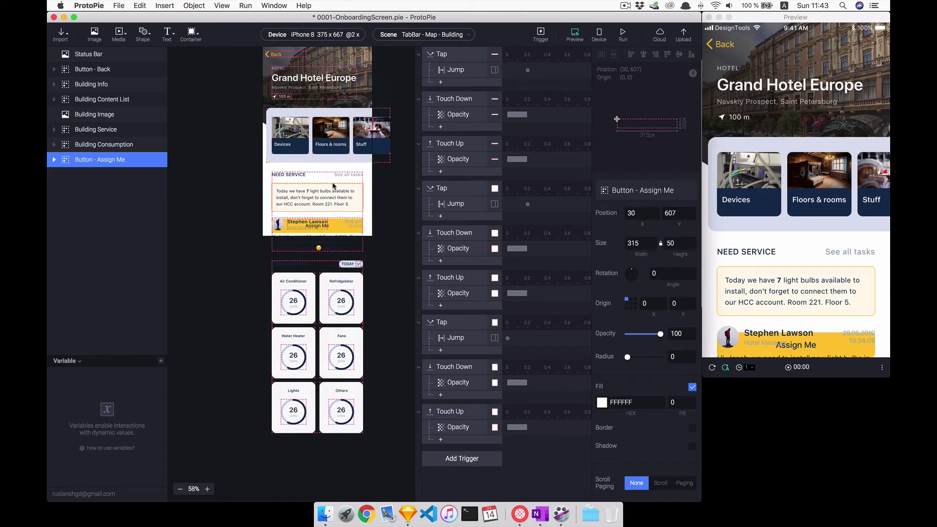
{"action": "left_click_drag", "start_coordinate": [333, 186], "coordinate": [322, 210]}
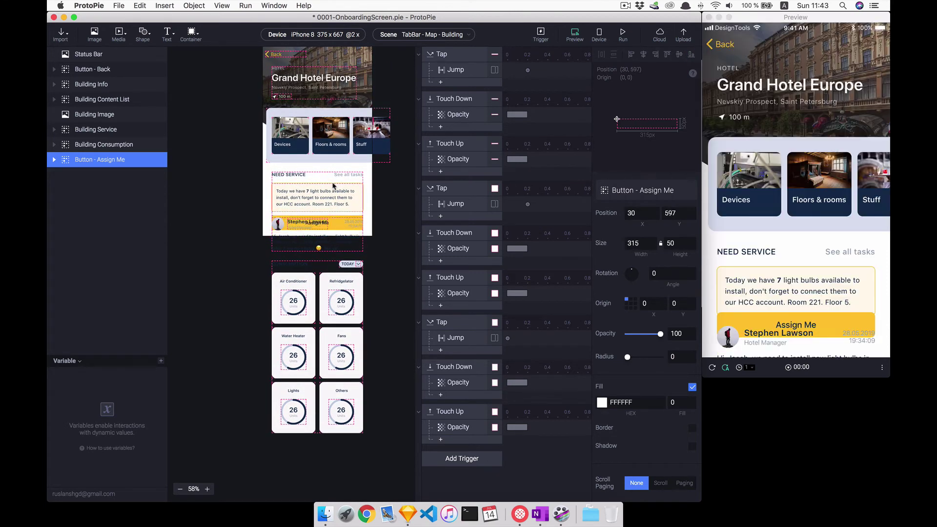
{"action": "scroll", "coordinate": [247, 227], "scroll_direction": "up", "scroll_amount": 5}
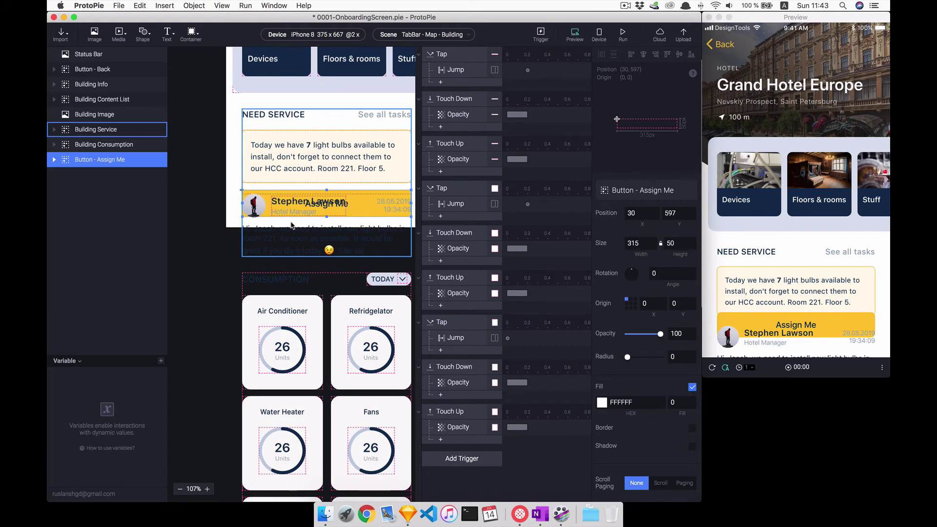
{"action": "scroll", "coordinate": [292, 225], "scroll_direction": "down", "scroll_amount": 3}
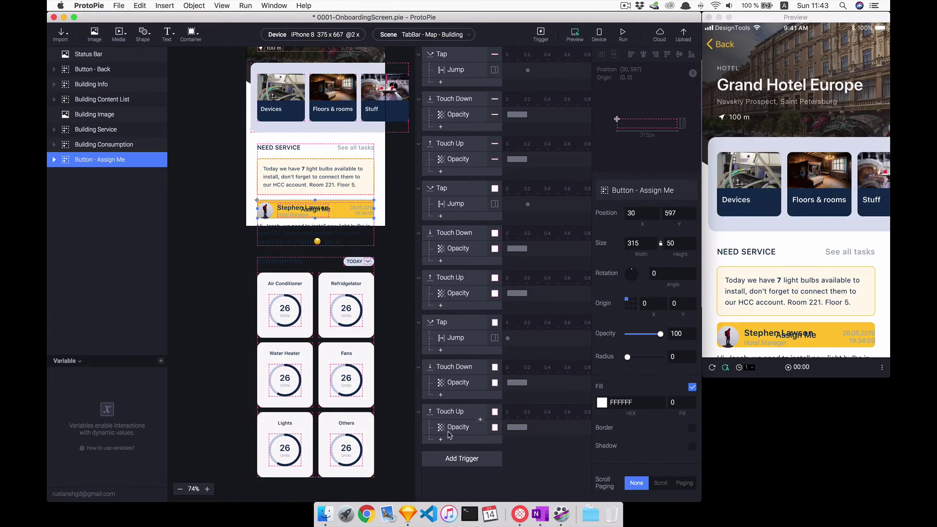
Step: Give Assign Me Tap, Touch Down and Touch Up triggers
{"action": "left_click", "coordinate": [448, 461]}
{"action": "left_click", "coordinate": [467, 307]}
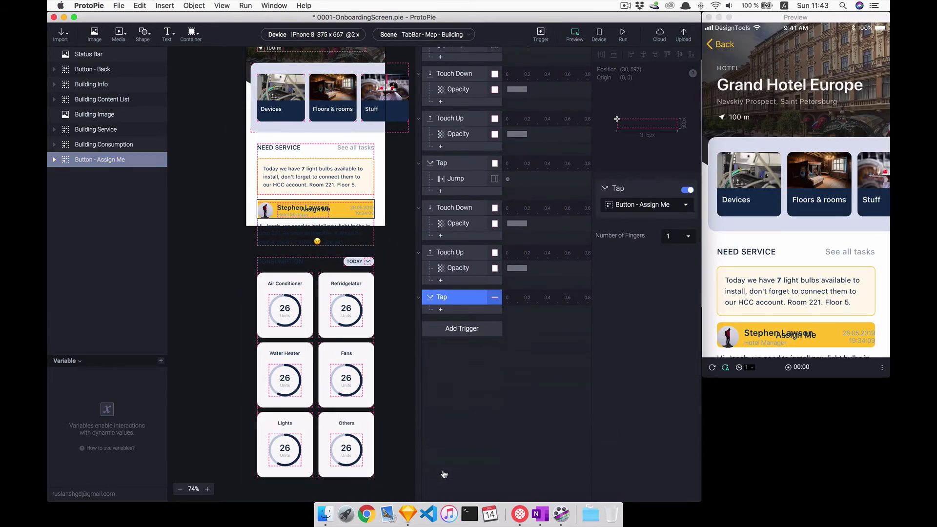
{"action": "left_click", "coordinate": [461, 329]}
{"action": "left_click", "coordinate": [461, 385]}
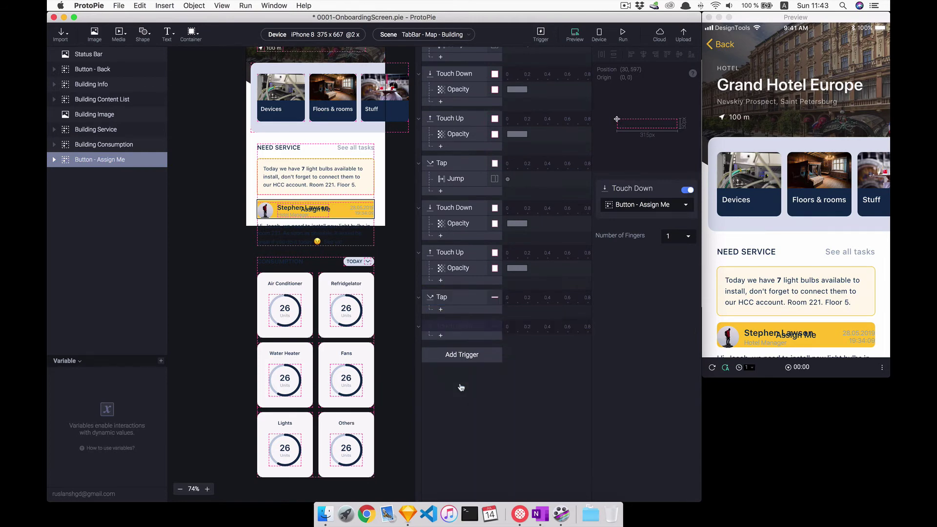
{"action": "left_click", "coordinate": [463, 356]}
{"action": "left_click", "coordinate": [448, 256]}
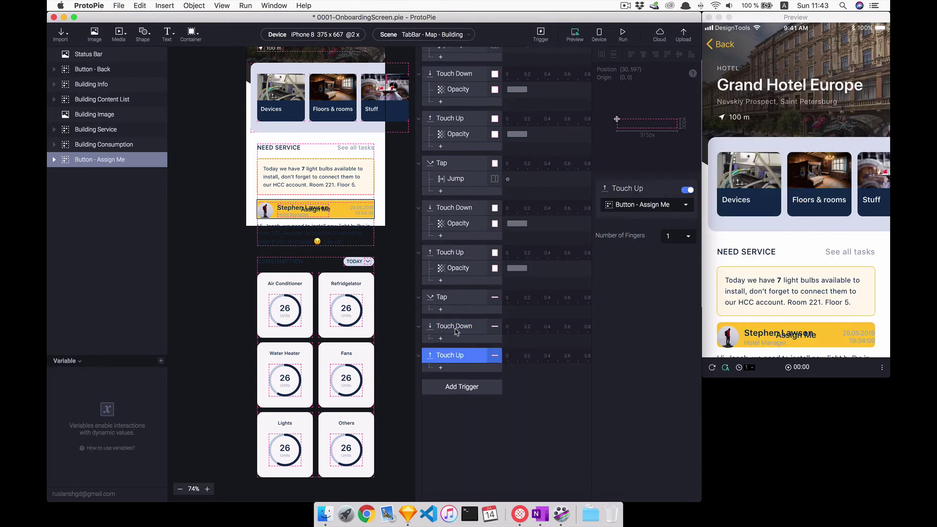
Step: Add Opacity responses to Touch Up and Touch Down, plus an unassigned Jump under Tap
{"action": "left_click", "coordinate": [441, 367]}
{"action": "left_click", "coordinate": [451, 246]}
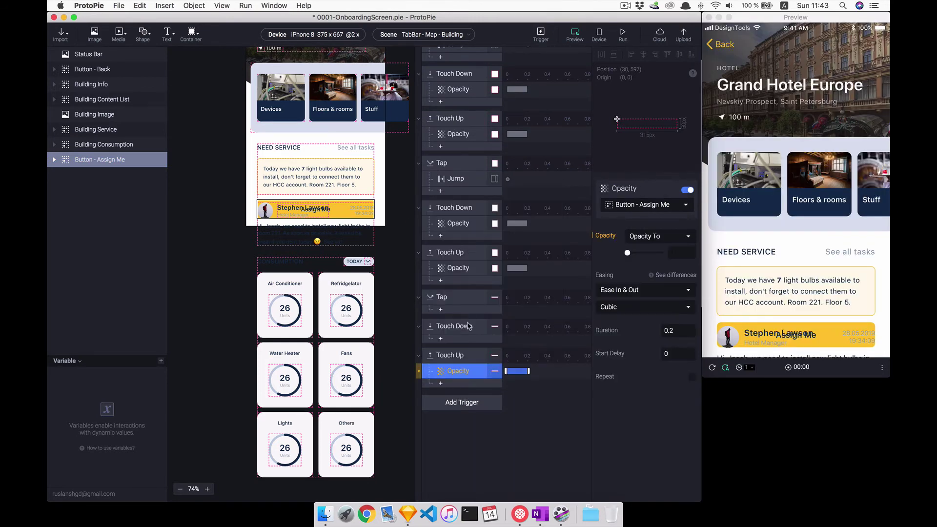
{"action": "left_click", "coordinate": [457, 330]}
{"action": "key", "text": "ctrl+v"}
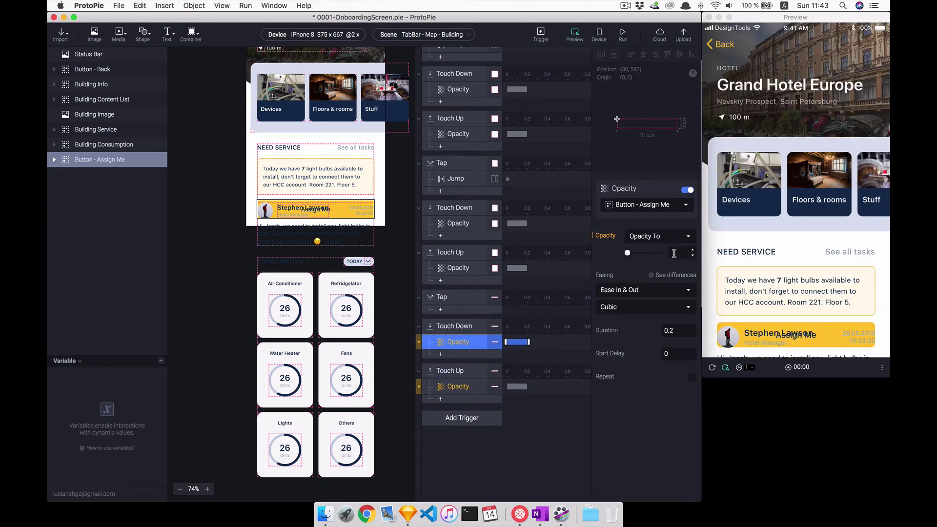
{"action": "left_click", "coordinate": [461, 387]}
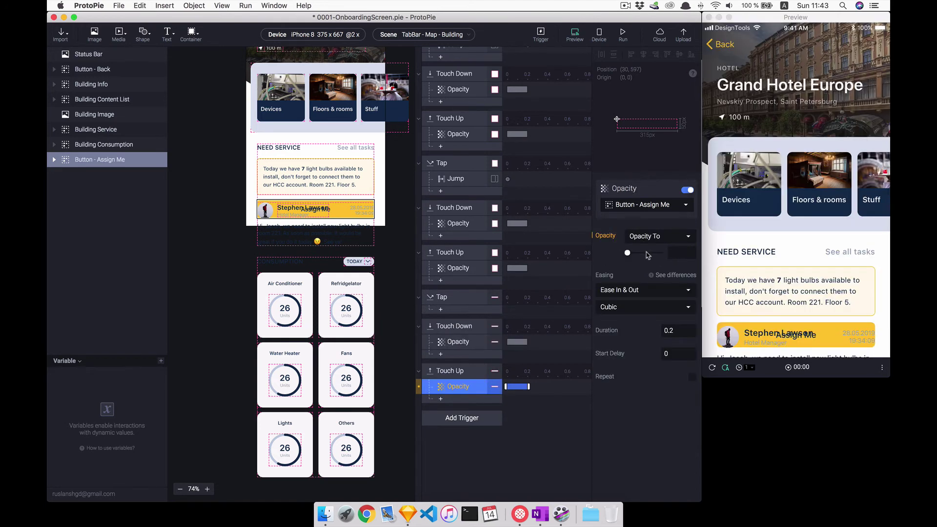
{"action": "type", "text": "100"}
{"action": "left_click", "coordinate": [517, 296]}
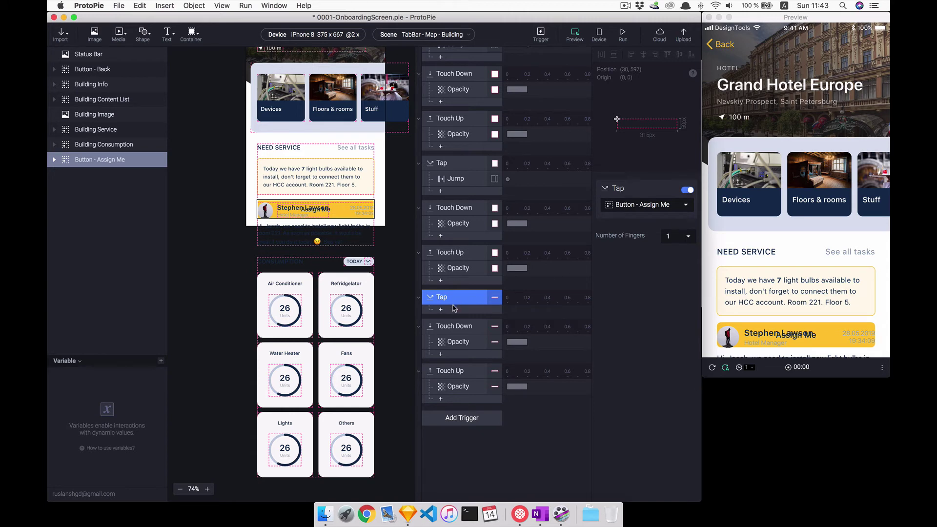
{"action": "left_click", "coordinate": [461, 310]}
{"action": "left_click", "coordinate": [519, 324]}
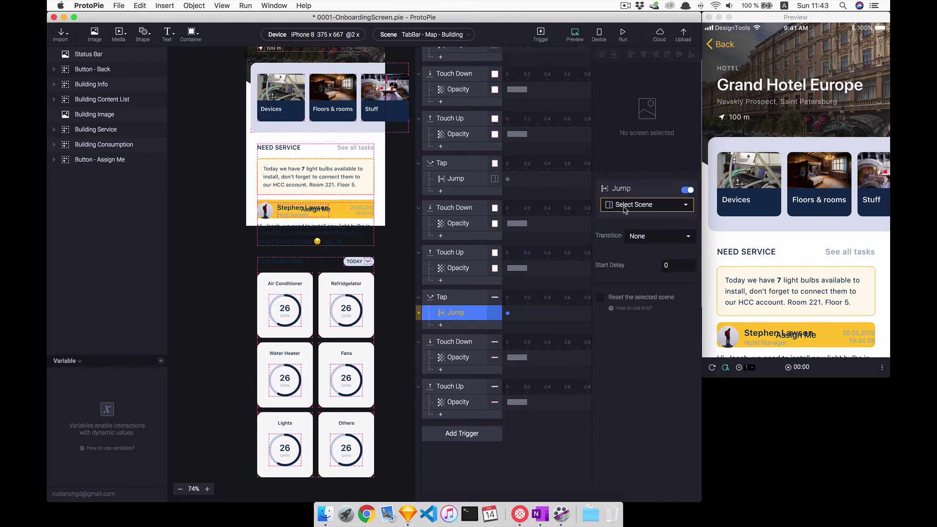
{"action": "left_click", "coordinate": [646, 204]}
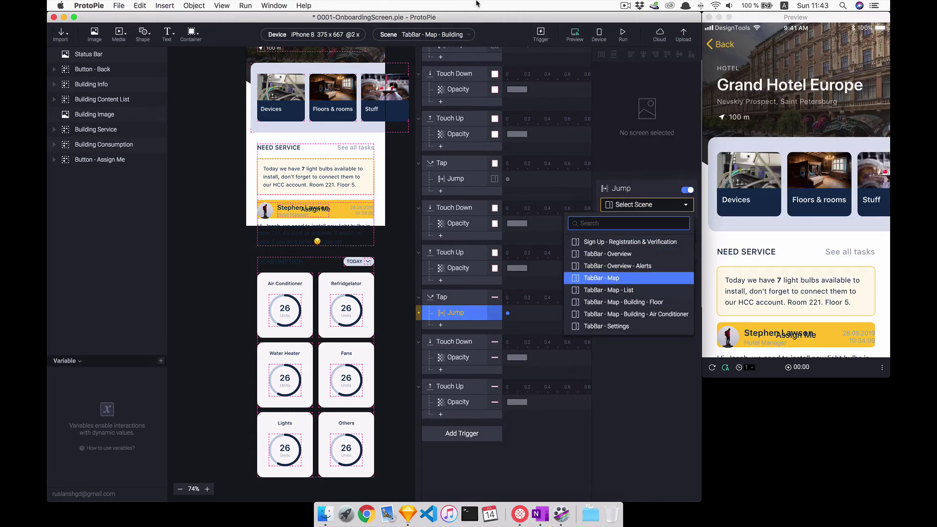
{"action": "key", "text": "Escape"}
Step: Add a new blank scene and rename it 'TabBar - Map - Tracking' in the scene manager
{"action": "left_click", "coordinate": [432, 38]}
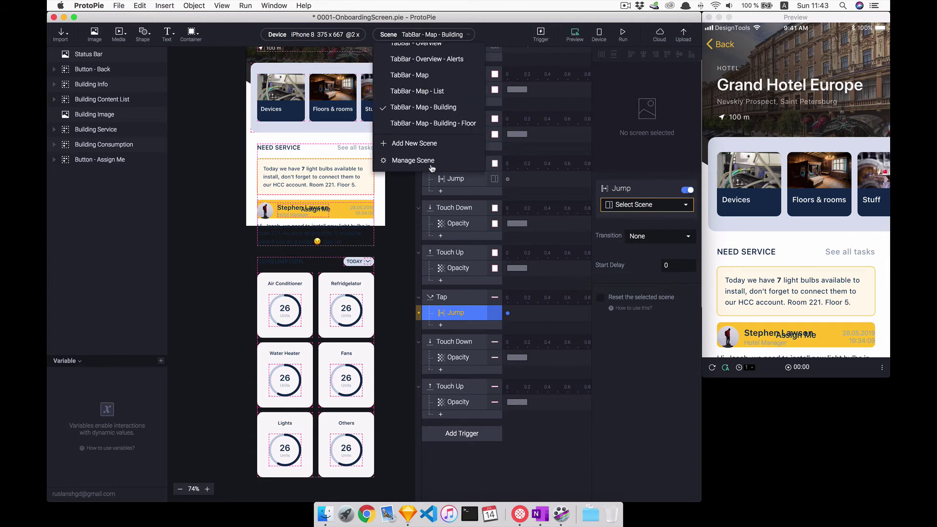
{"action": "left_click", "coordinate": [423, 142]}
{"action": "left_click", "coordinate": [418, 35]}
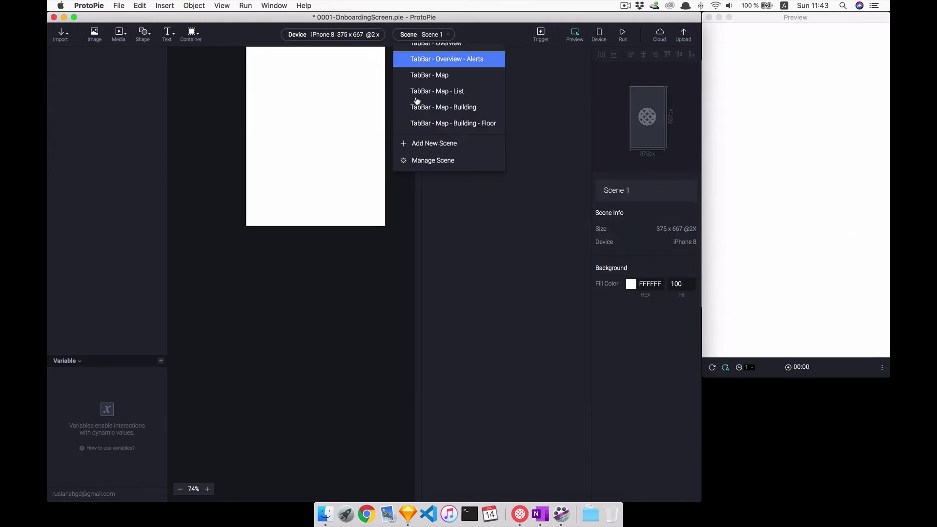
{"action": "left_click", "coordinate": [412, 159]}
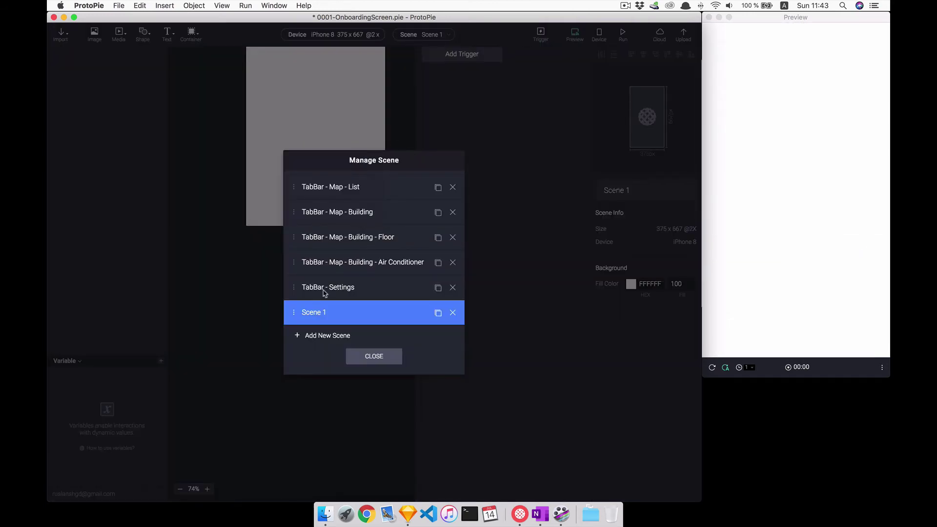
{"action": "double_click", "coordinate": [311, 308]}
{"action": "type", "text": "TabBar - Map - Trackin"}
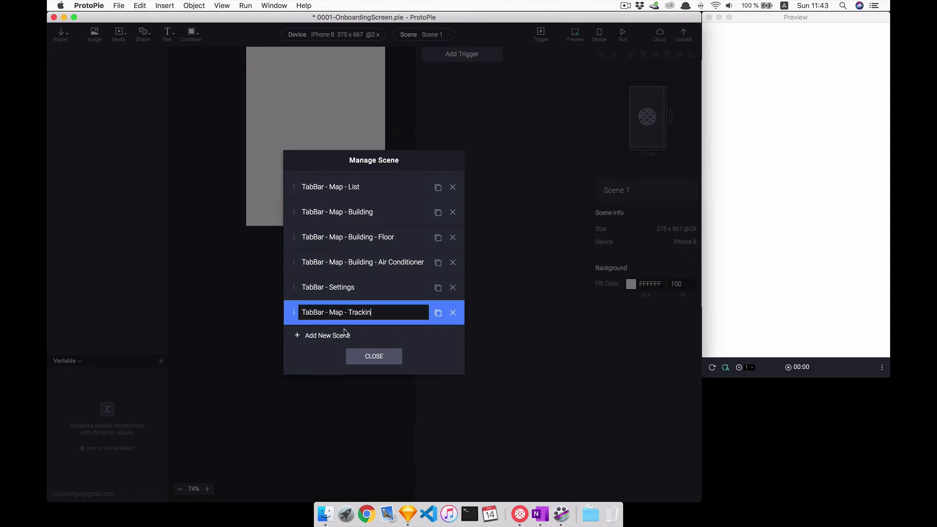
{"action": "type", "text": "g"}
{"action": "key", "text": "Return"}
Step: Move the Tracking scene up after Air Conditioner, then browse the scene list
{"action": "left_click_drag", "start_coordinate": [347, 318], "coordinate": [359, 288]}
{"action": "left_click", "coordinate": [366, 361]}
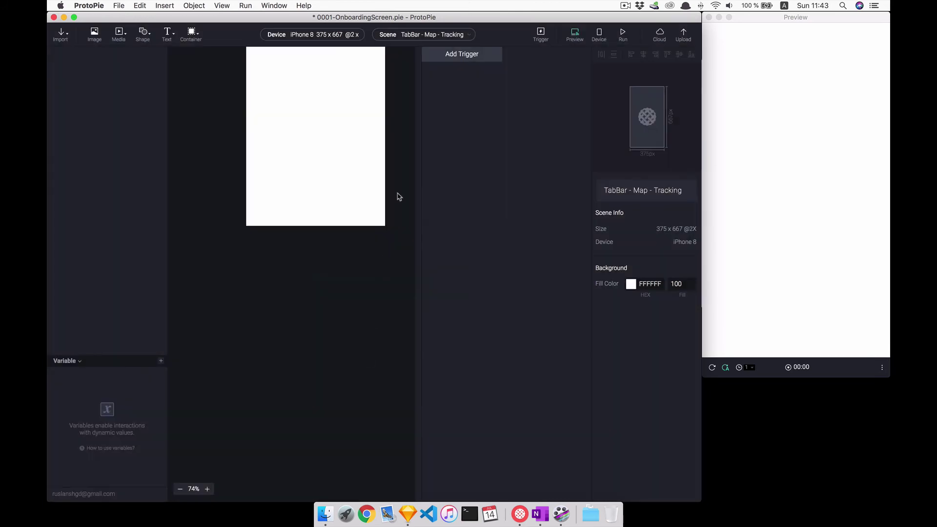
{"action": "left_click", "coordinate": [433, 38]}
{"action": "scroll", "coordinate": [430, 97], "scroll_direction": "down", "scroll_amount": 2}
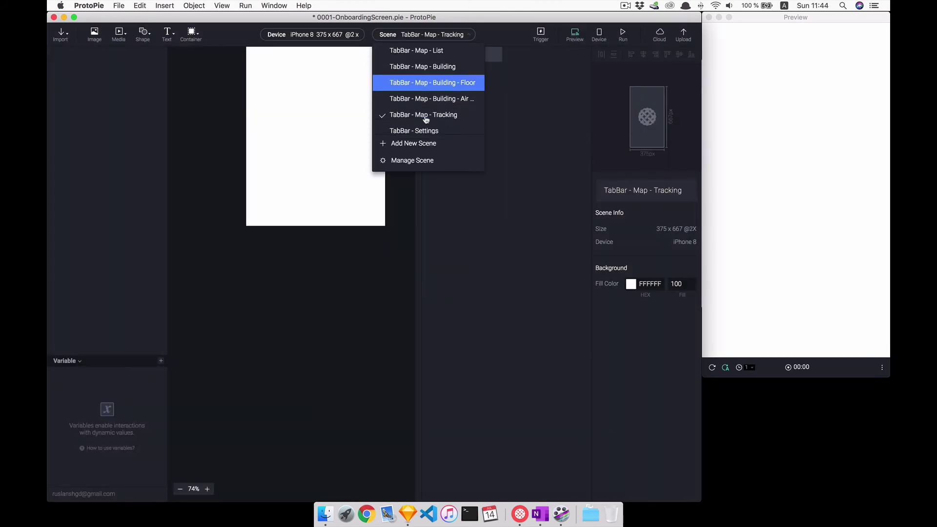
{"action": "scroll", "coordinate": [435, 83], "scroll_direction": "up", "scroll_amount": 1}
Step: In the TabBar - Map - Building scene, select the bottom Tap's Jump response
{"action": "left_click", "coordinate": [436, 74]}
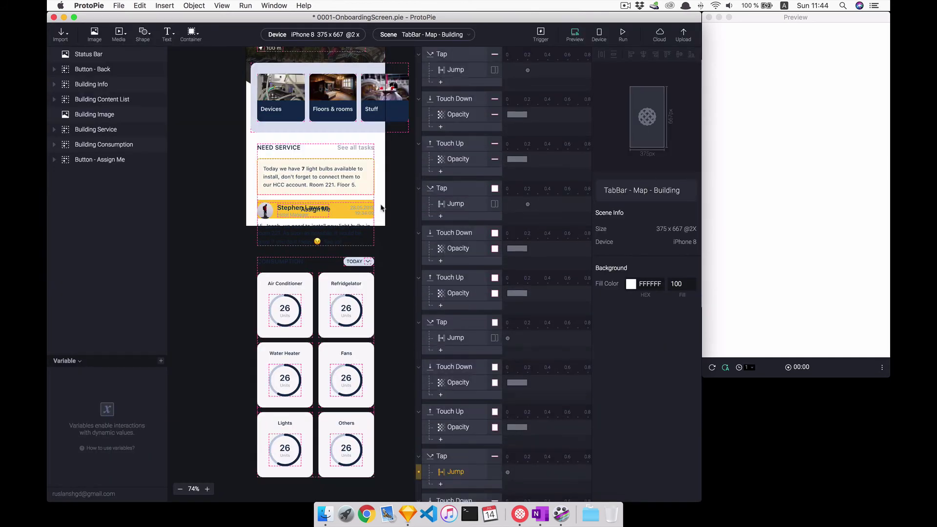
{"action": "left_click", "coordinate": [349, 202]}
{"action": "double_click", "coordinate": [308, 215]}
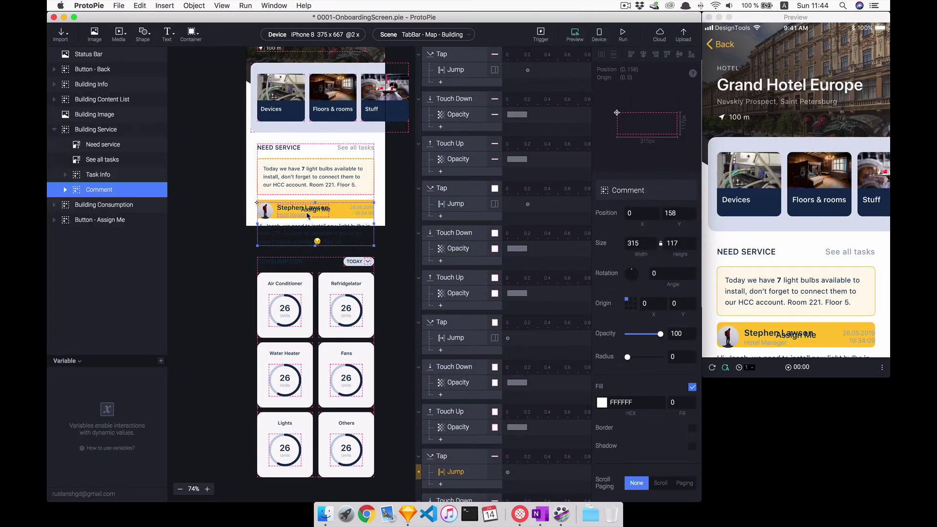
{"action": "left_click", "coordinate": [95, 130]}
{"action": "scroll", "coordinate": [459, 360], "scroll_direction": "down", "scroll_amount": 5}
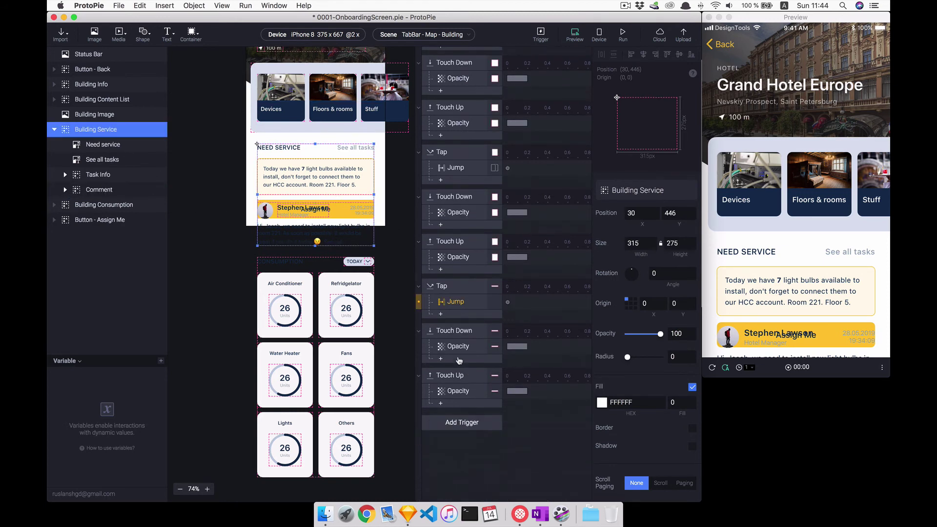
{"action": "left_click", "coordinate": [462, 302]}
Step: Point the Jump to TabBar - Map - Tracking with a Slide Out, Left to Right transition
{"action": "left_click", "coordinate": [642, 204]}
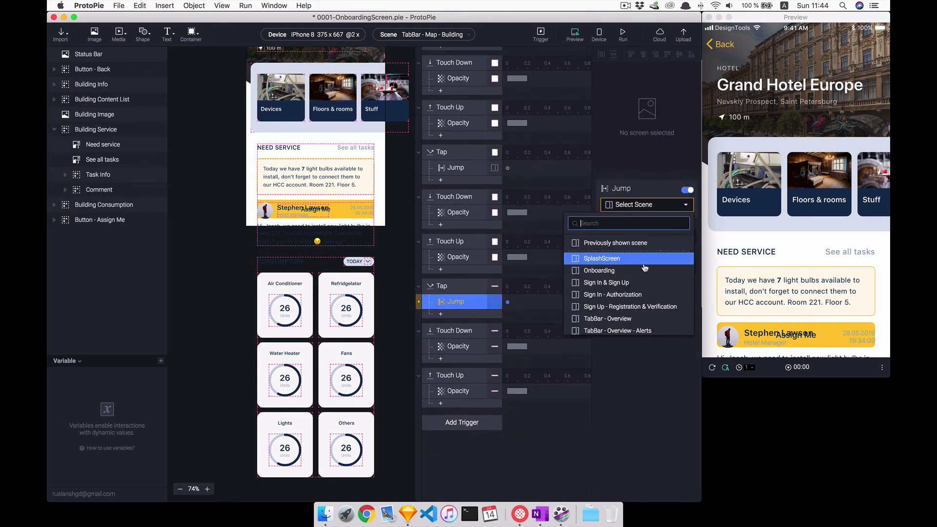
{"action": "scroll", "coordinate": [639, 269], "scroll_direction": "down", "scroll_amount": 5}
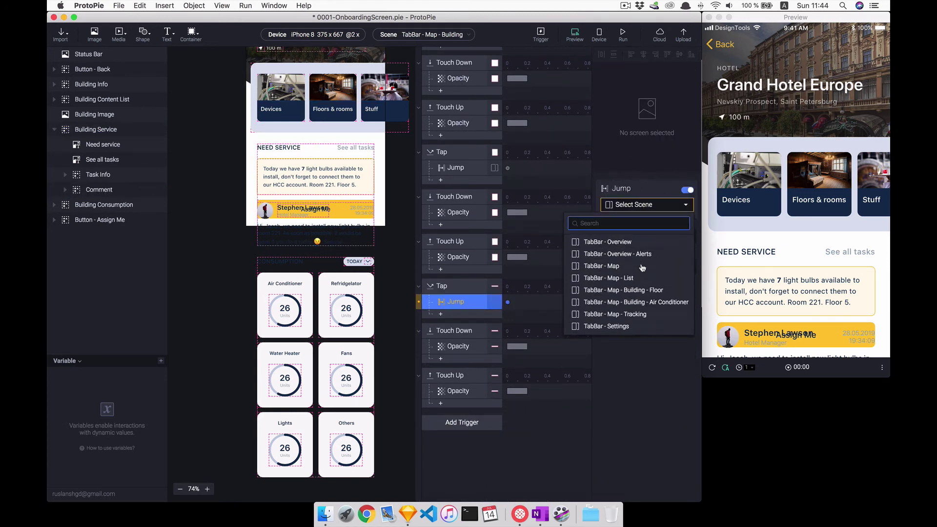
{"action": "left_click", "coordinate": [623, 316]}
{"action": "left_click", "coordinate": [632, 239]}
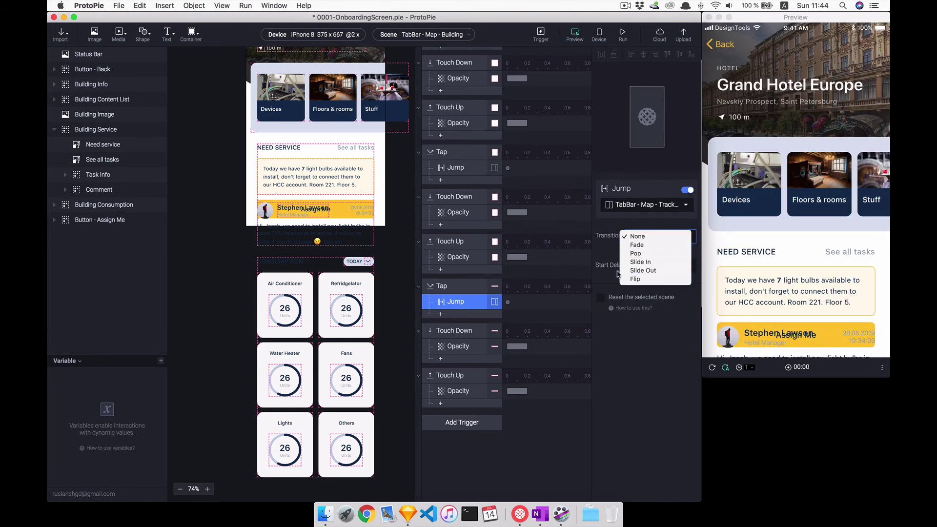
{"action": "left_click", "coordinate": [642, 270]}
{"action": "left_click", "coordinate": [647, 255]}
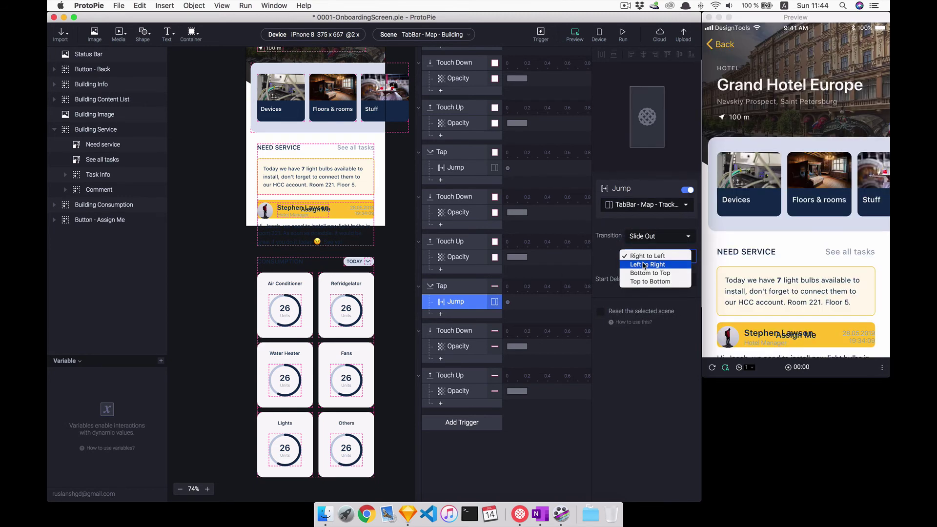
{"action": "left_click", "coordinate": [521, 309]}
Step: Check the first Tap's jump settings, then select both Tap jump responses together
{"action": "scroll", "coordinate": [486, 283], "scroll_direction": "up", "scroll_amount": 5}
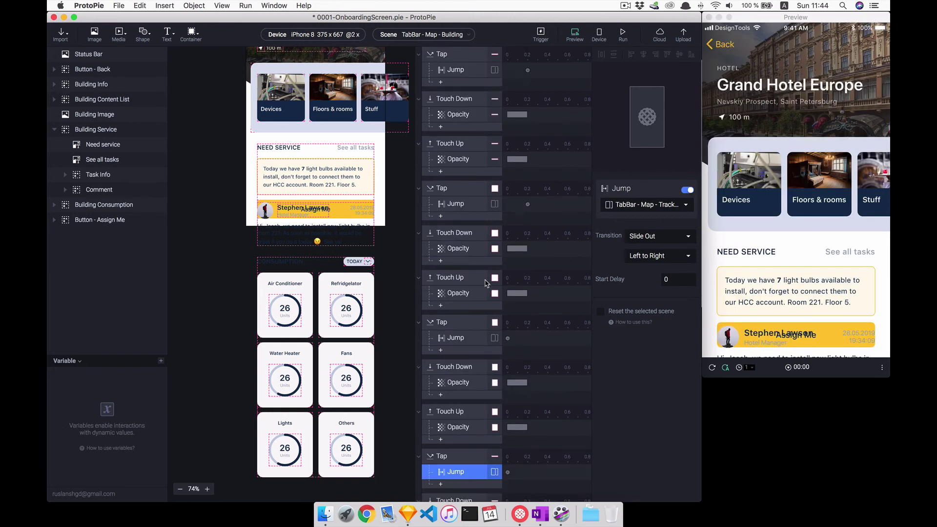
{"action": "left_click", "coordinate": [451, 72]}
{"action": "scroll", "coordinate": [477, 205], "scroll_direction": "down", "scroll_amount": 3}
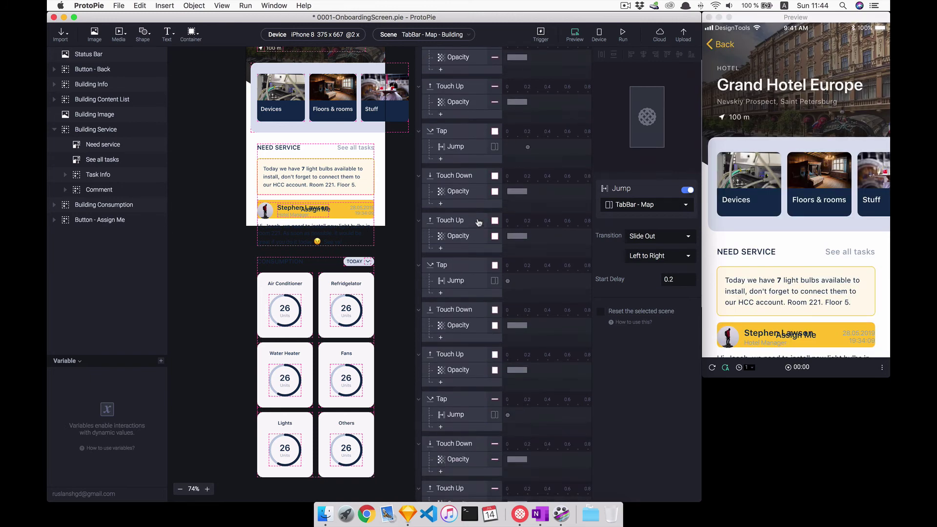
{"action": "scroll", "coordinate": [477, 234], "scroll_direction": "down", "scroll_amount": 2}
{"action": "left_click", "coordinate": [466, 298]}
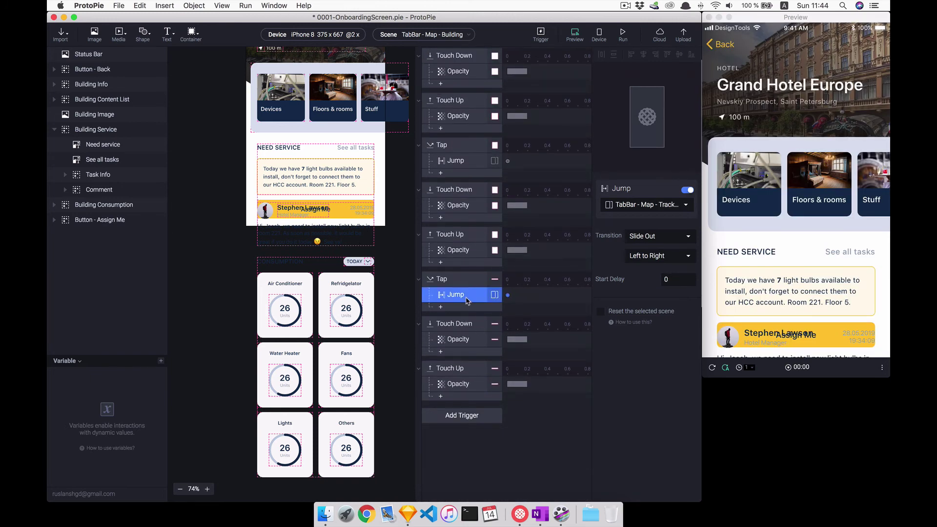
{"action": "left_click", "coordinate": [467, 162], "text": "shift"}
{"action": "scroll", "coordinate": [488, 292], "scroll_direction": "up", "scroll_amount": 4}
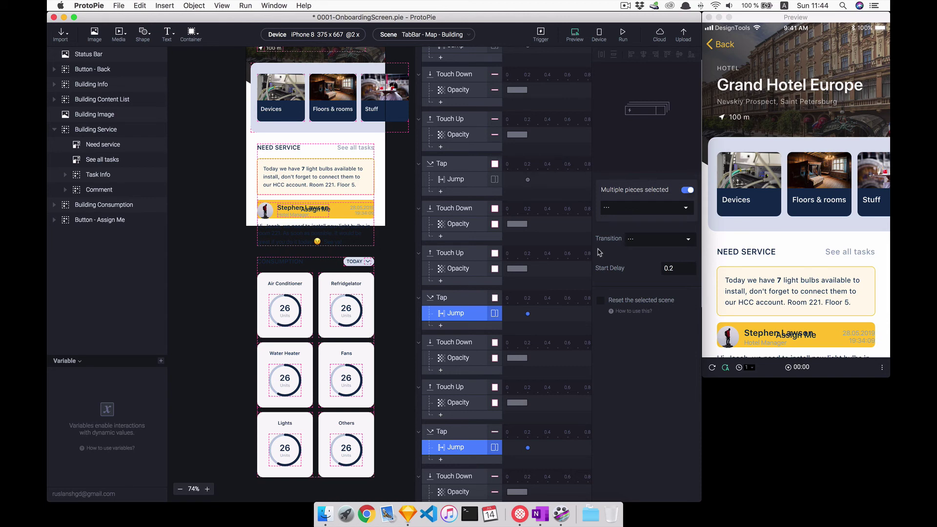
Step: Create a 375×667 Container 1 and place it just below the Status Bar layer
{"action": "scroll", "coordinate": [363, 237], "scroll_direction": "down", "scroll_amount": 5}
{"action": "left_click", "coordinate": [276, 141]}
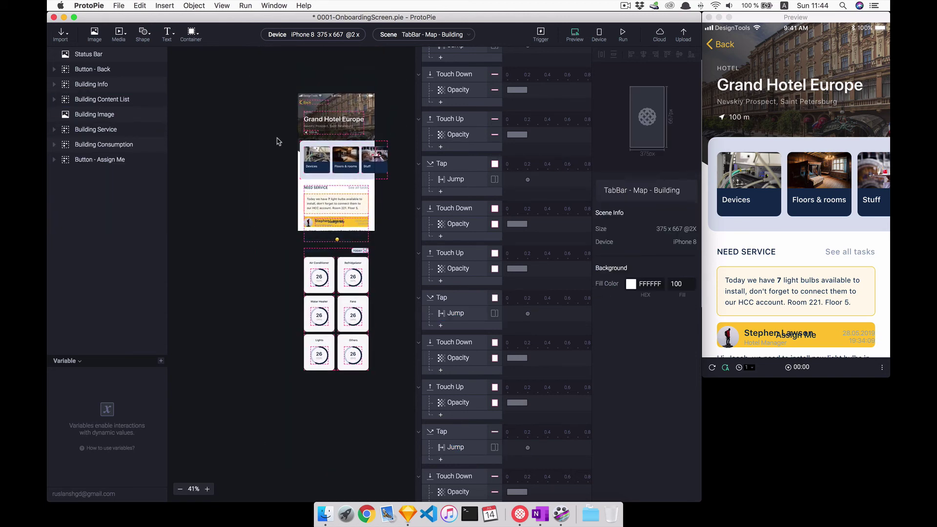
{"action": "key", "text": "c"}
{"action": "type", "text": "375"}
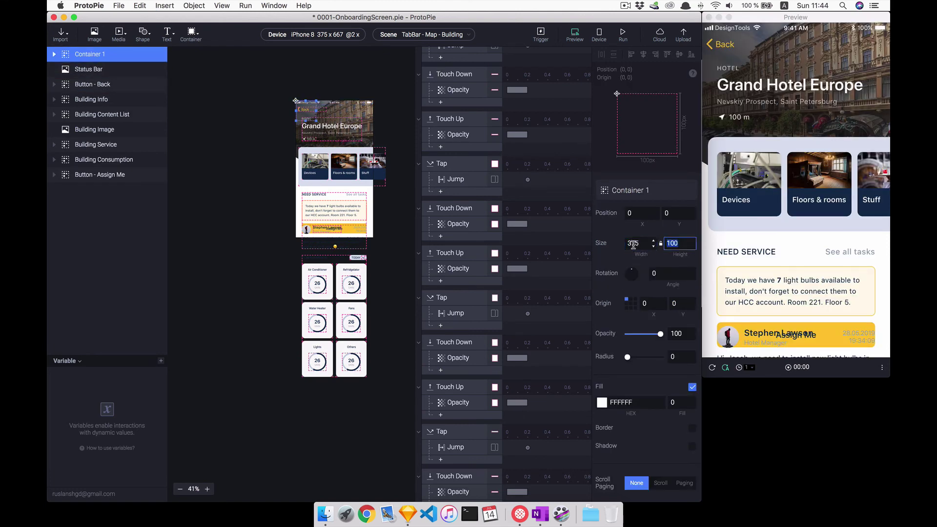
{"action": "type", "text": "667"}
{"action": "key", "text": "Return"}
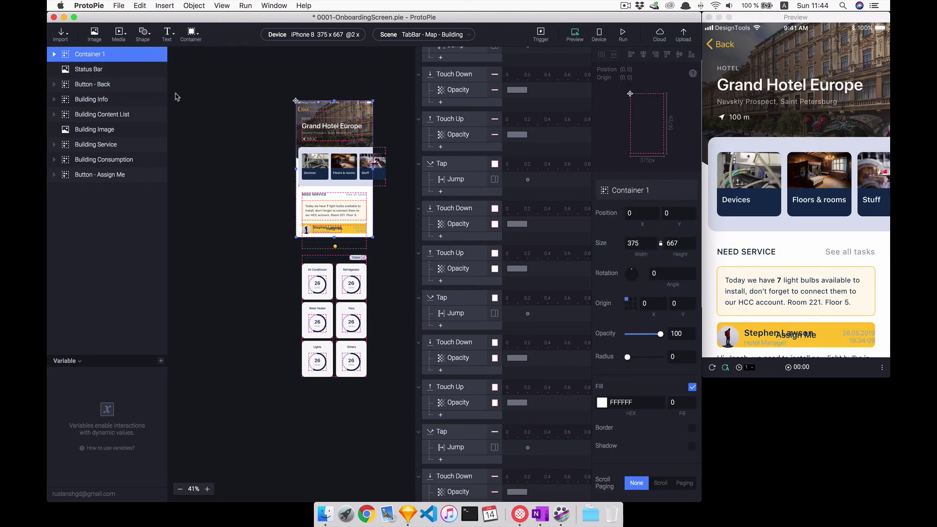
{"action": "left_click_drag", "start_coordinate": [120, 58], "coordinate": [110, 74]}
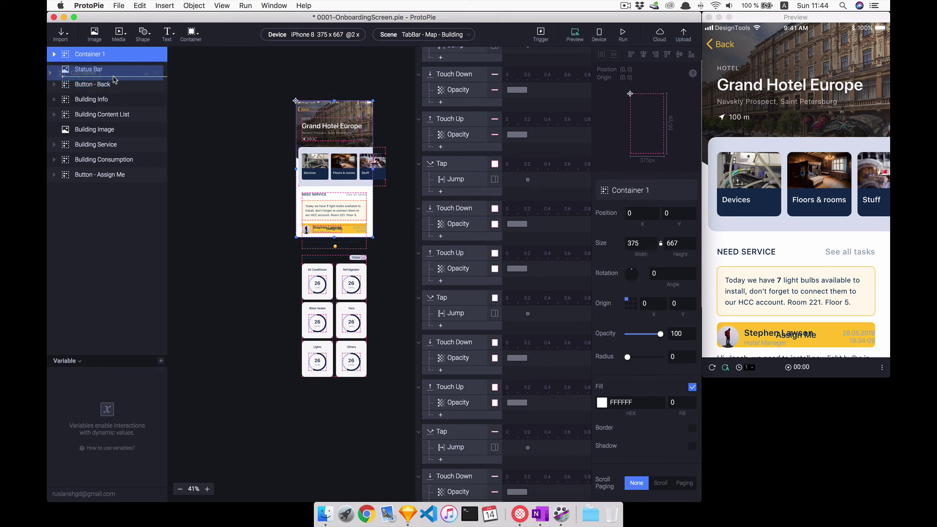
Step: Nest layers Button - Back through Button - Assign Me in Container 1, enabling vertical Scroll and Clip Sublayers
{"action": "left_click", "coordinate": [105, 85]}
{"action": "left_click", "coordinate": [99, 176], "text": "shift"}
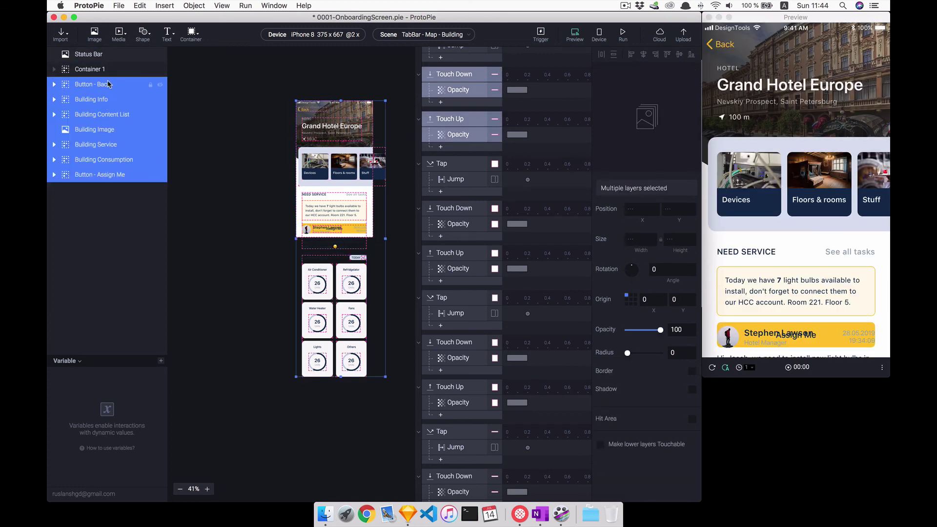
{"action": "left_click_drag", "start_coordinate": [108, 84], "coordinate": [105, 70]}
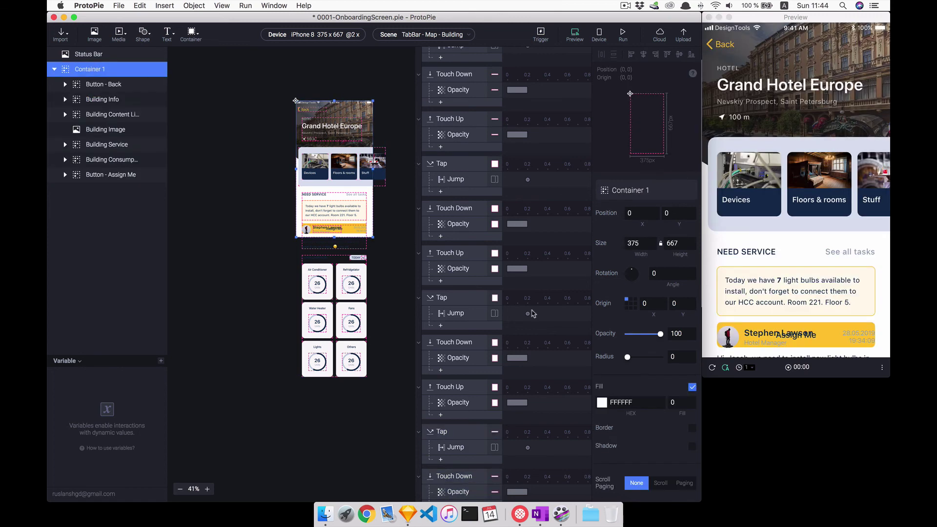
{"action": "scroll", "coordinate": [663, 436], "scroll_direction": "down", "scroll_amount": 3}
{"action": "left_click", "coordinate": [659, 409]}
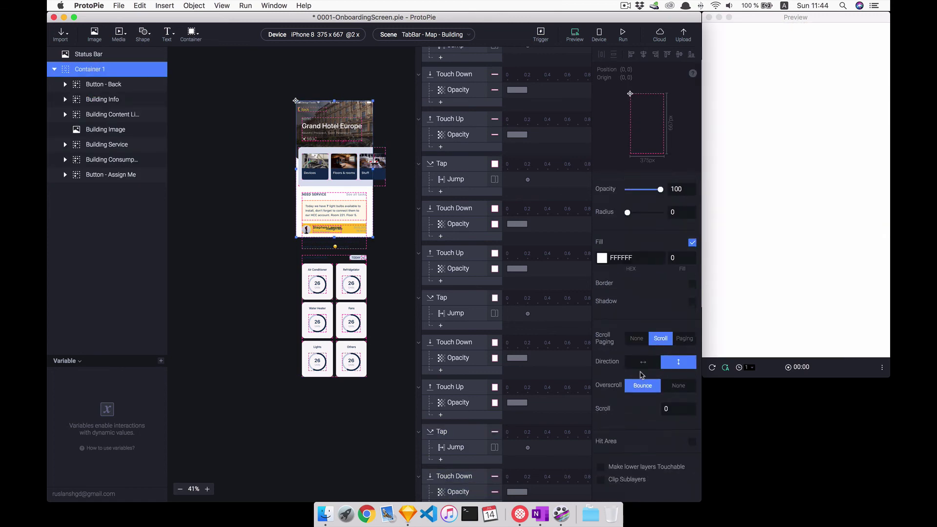
{"action": "left_click", "coordinate": [600, 480]}
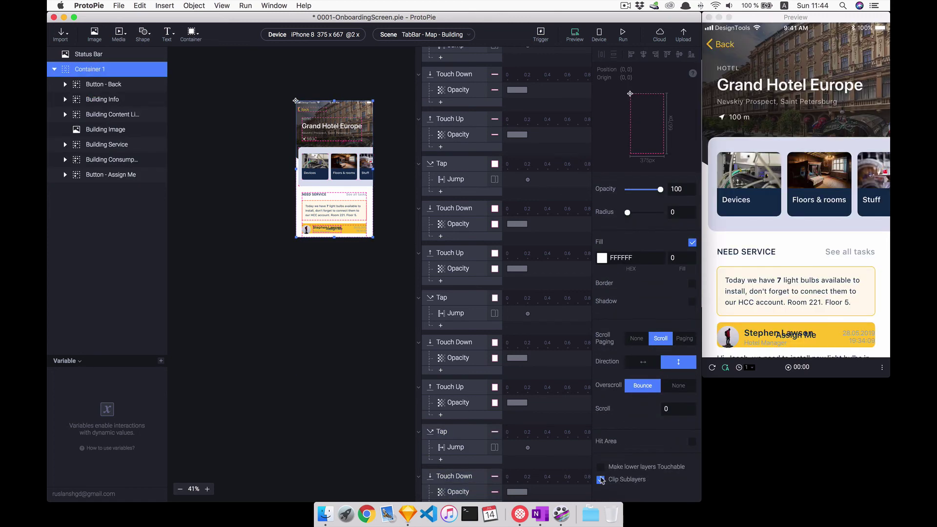
{"action": "left_click_drag", "start_coordinate": [764, 283], "coordinate": [763, 136]}
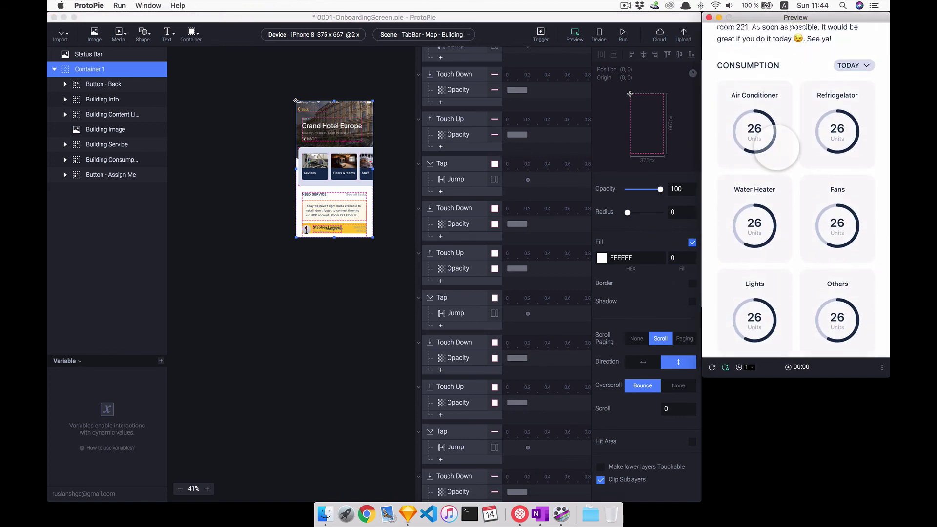
{"action": "left_click_drag", "start_coordinate": [861, 153], "coordinate": [821, 186]}
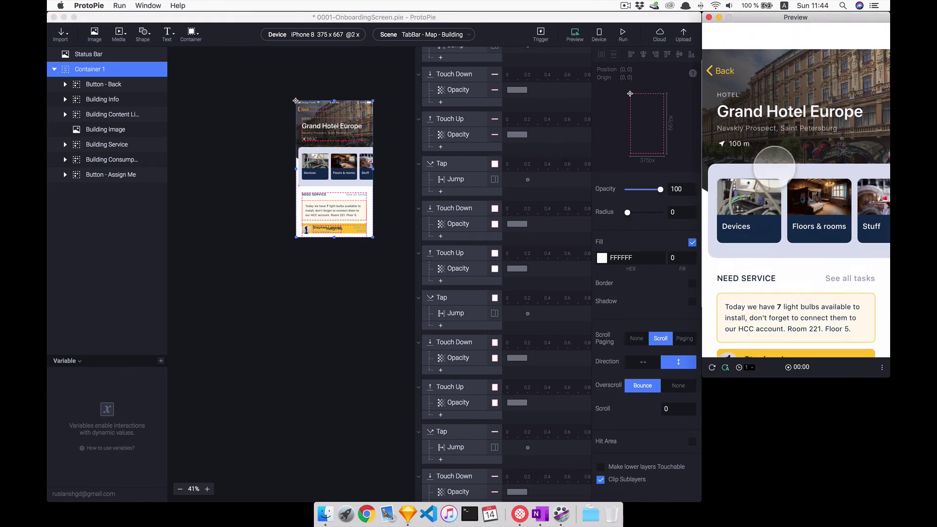
{"action": "left_click", "coordinate": [736, 58]}
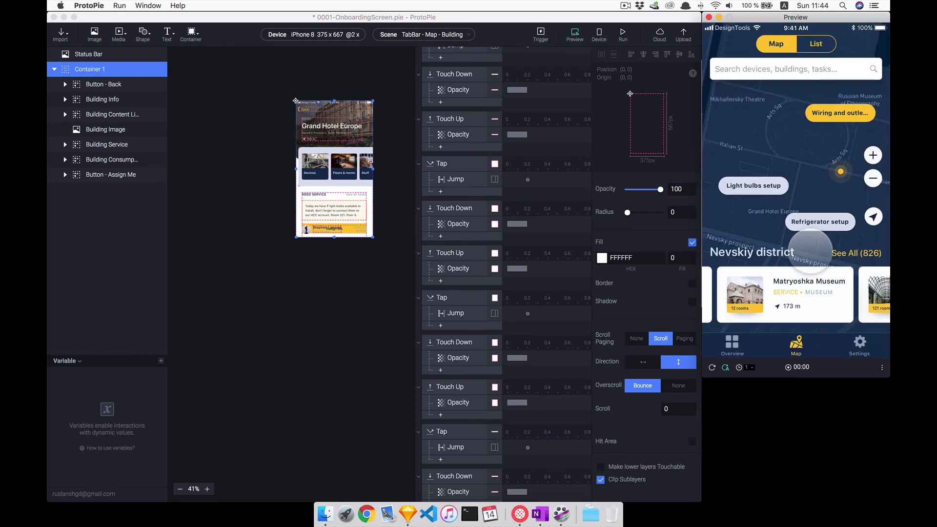
{"action": "left_click", "coordinate": [754, 305]}
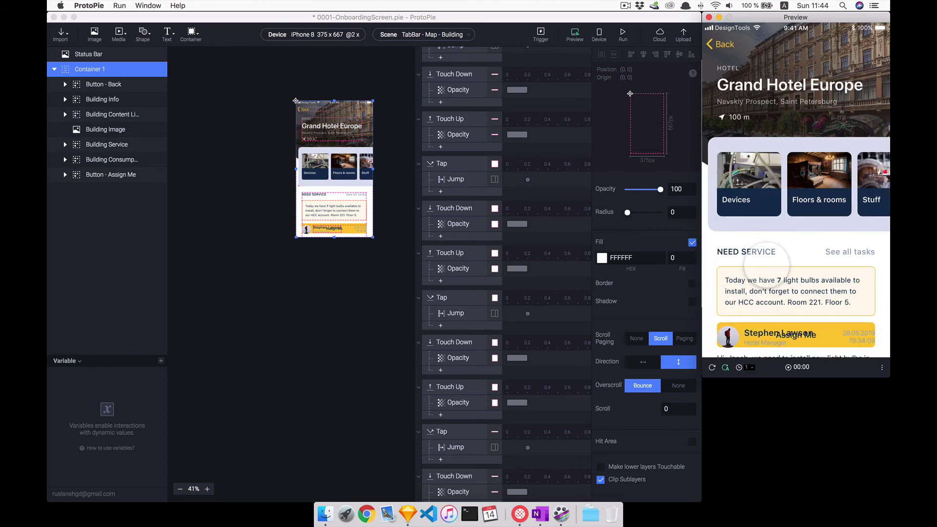
{"action": "left_click_drag", "start_coordinate": [767, 266], "coordinate": [780, 151]}
{"action": "left_click", "coordinate": [756, 157]}
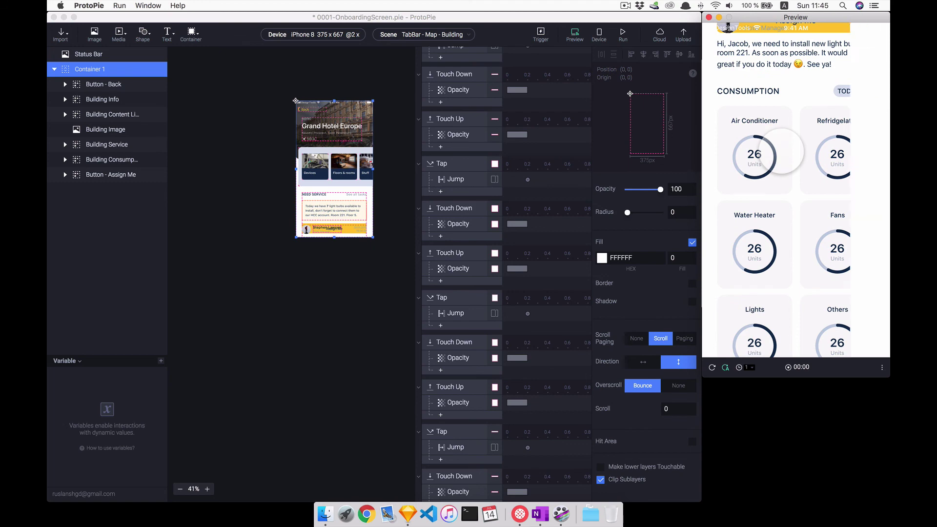
{"action": "left_click", "coordinate": [775, 163]}
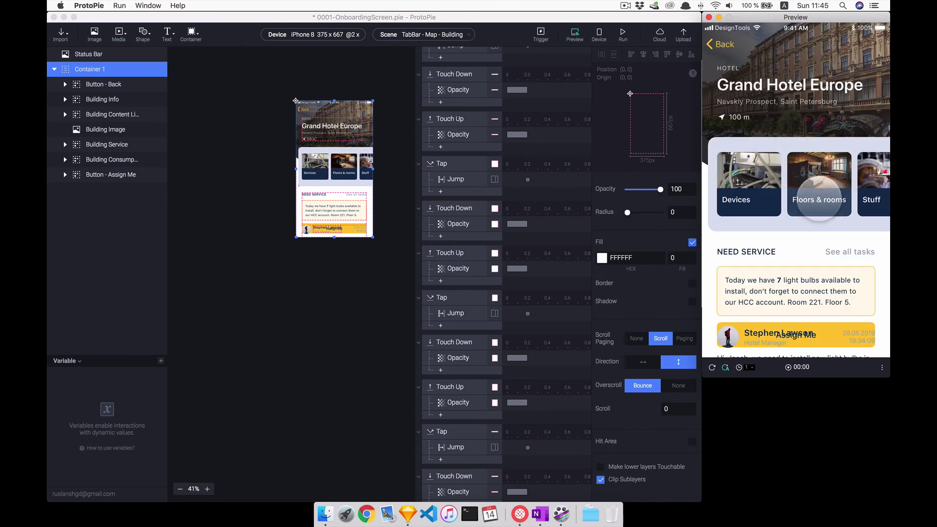
{"action": "left_click", "coordinate": [820, 198]}
{"action": "left_click", "coordinate": [785, 189]}
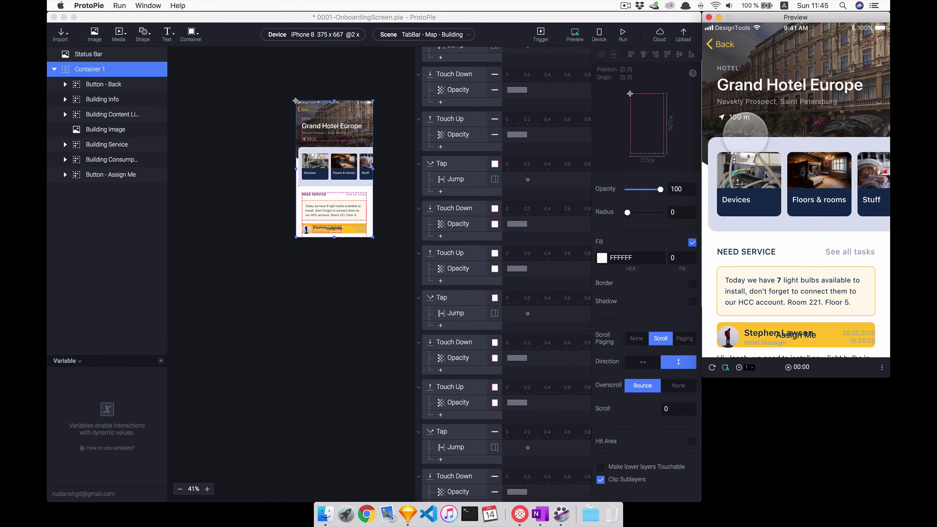
{"action": "left_click_drag", "start_coordinate": [745, 135], "coordinate": [825, 203]}
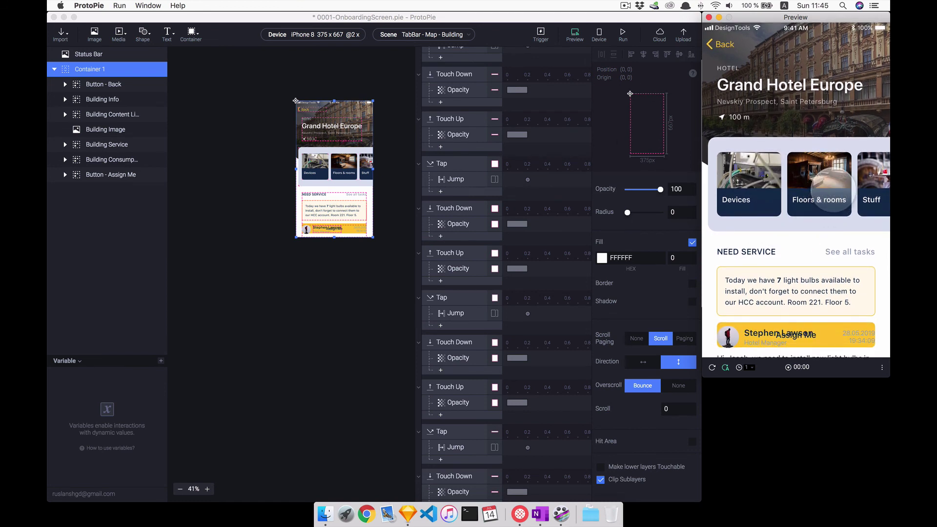
{"action": "left_click", "coordinate": [472, 63]}
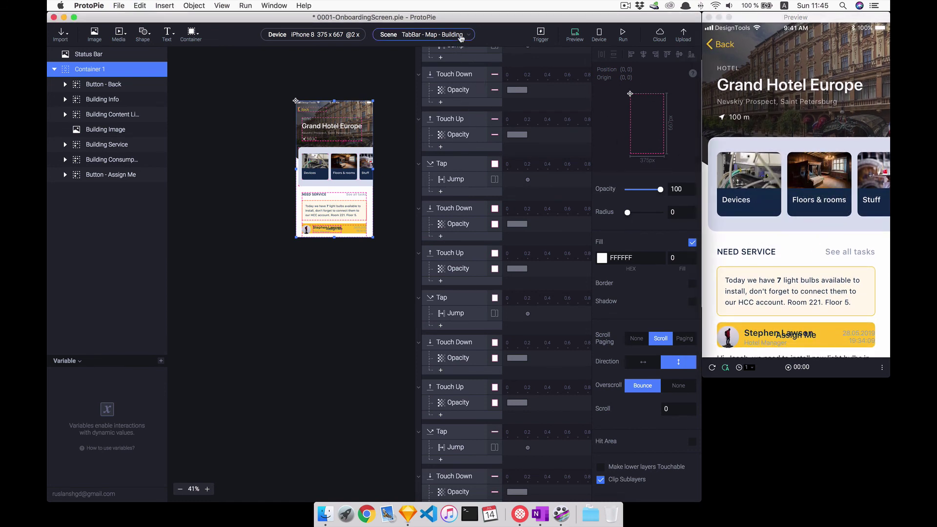